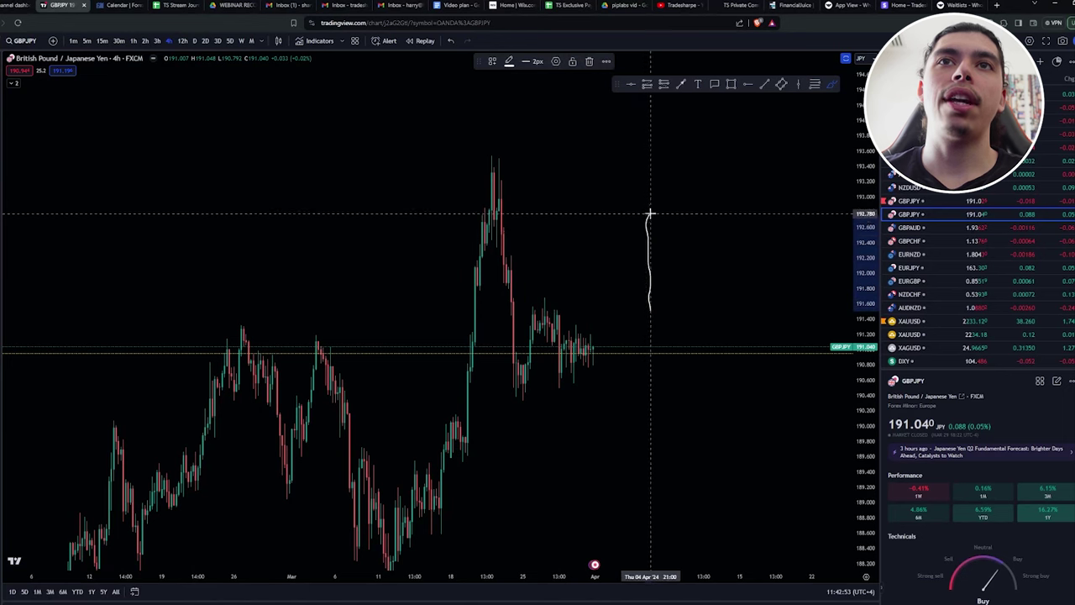
# - Brush-sketch a box-shaped candle with upper and lower wicks beside the latest price and handwrite "= 10p" next to it
pyautogui.moveTo(679, 220); pyautogui.dragTo(679, 201)
pyautogui.moveTo(668, 281); pyautogui.dragTo(668, 310)
pyautogui.moveTo(708, 257); pyautogui.dragTo(736, 255)
pyautogui.moveTo(708, 271); pyautogui.dragTo(760, 282)
pyautogui.moveTo(785, 248); pyautogui.dragTo(783, 250)
pyautogui.moveTo(815, 286); pyautogui.dragTo(838, 264)
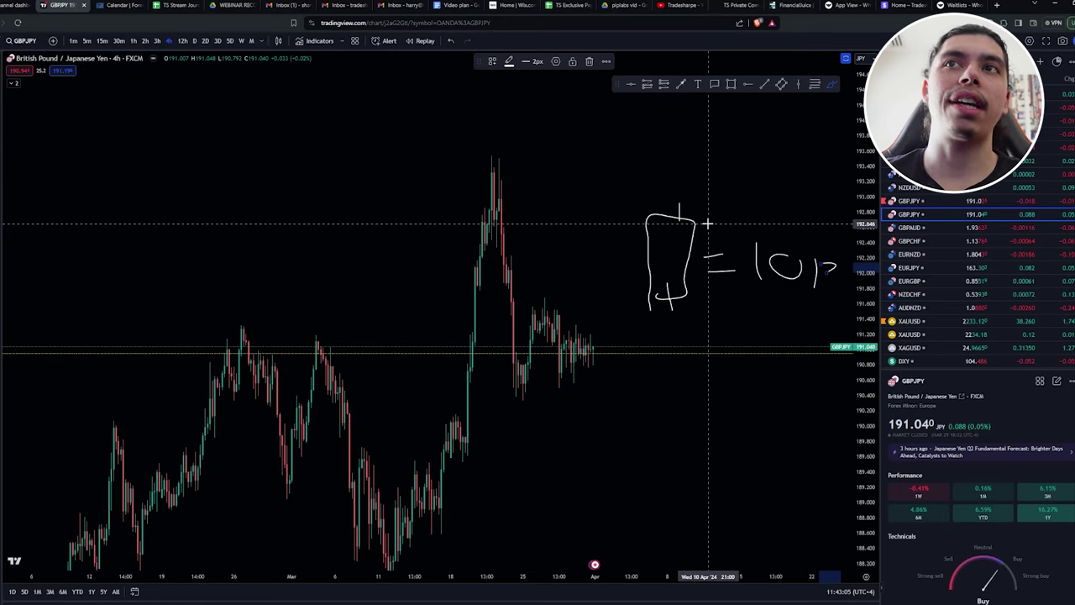
# - Sketch a smaller candle beside the first with arrows running up and down from it, and a flat ellipse across the tops
pyautogui.moveTo(705, 223)
pyautogui.mouseDown()
pyautogui.moveTo(708, 285)
pyautogui.moveTo(731, 296)
pyautogui.moveTo(731, 235)
pyautogui.moveTo(697, 133)
pyautogui.mouseUp()
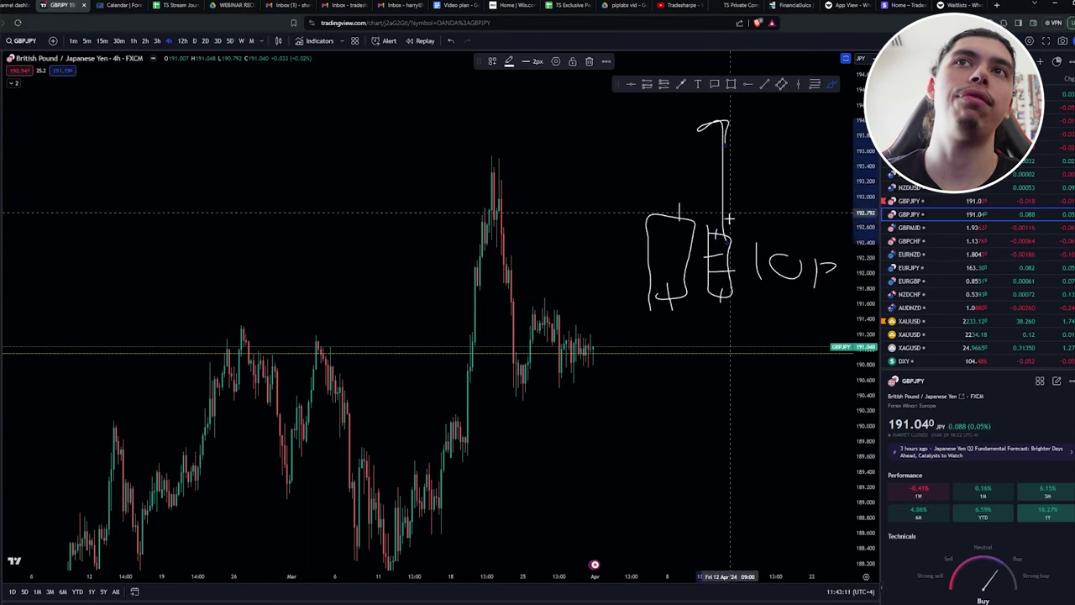
pyautogui.moveTo(658, 199); pyautogui.dragTo(672, 206)
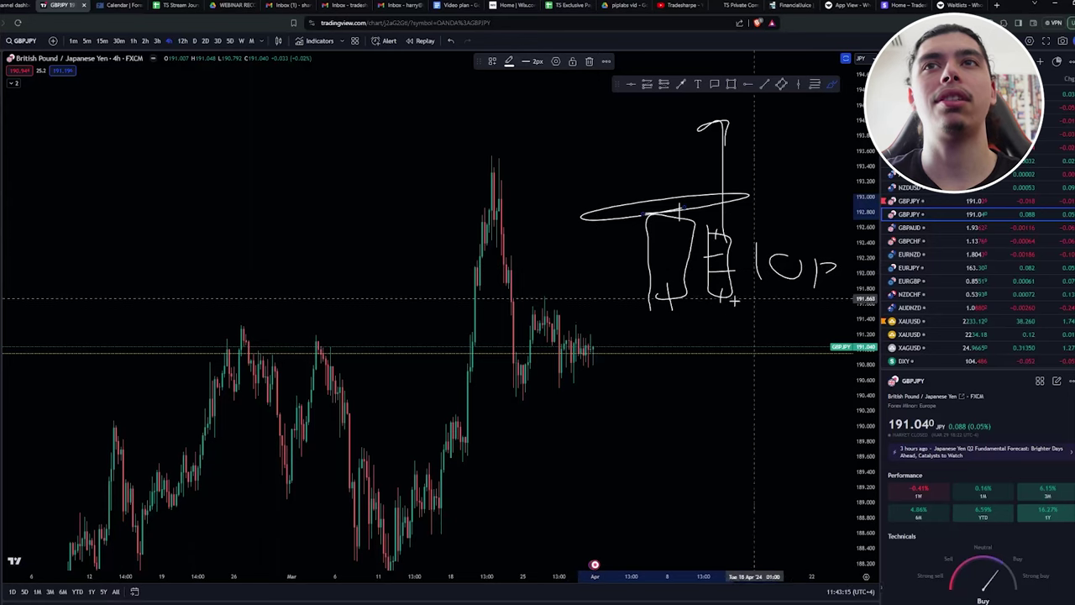
pyautogui.moveTo(723, 301); pyautogui.dragTo(710, 335)
# - Handwrite "20" and "50%" with the Brush below the candle sketches
pyautogui.moveTo(544, 449); pyautogui.dragTo(603, 468)
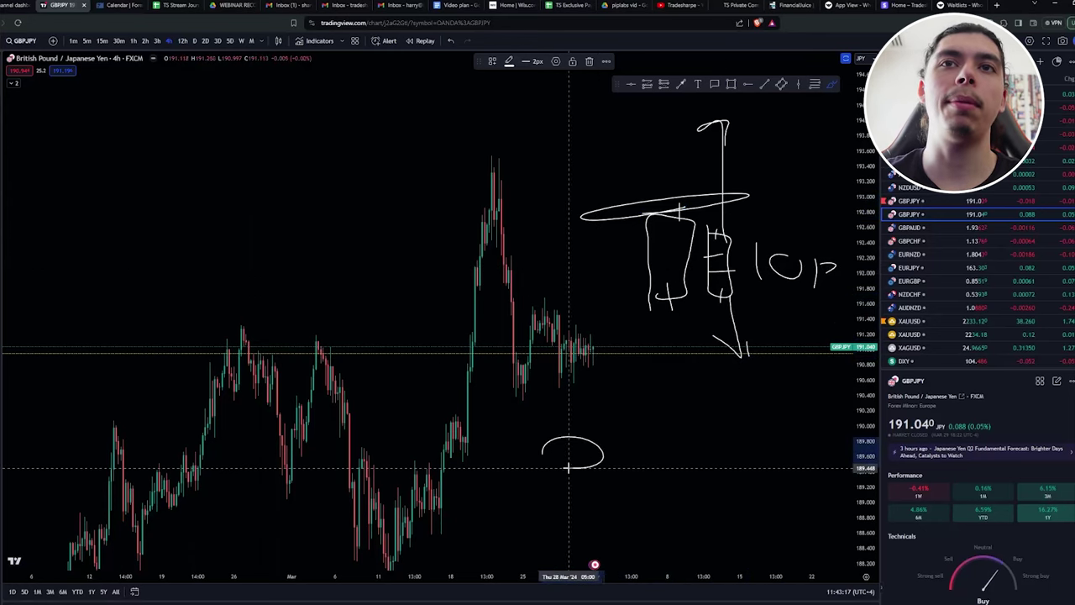
pyautogui.moveTo(648, 439); pyautogui.dragTo(648, 454)
pyautogui.moveTo(739, 441)
pyautogui.mouseDown()
pyautogui.moveTo(704, 486)
pyautogui.moveTo(780, 460)
pyautogui.moveTo(782, 481)
pyautogui.moveTo(787, 467)
pyautogui.moveTo(811, 480)
pyautogui.mouseUp()
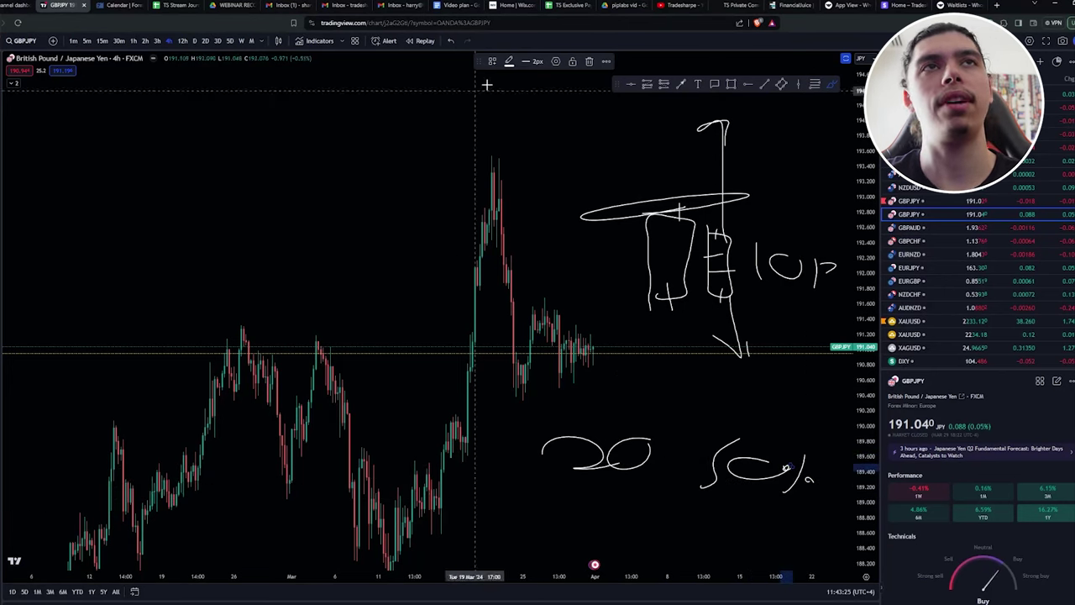
# - Undo all the brush drawings until the candle sketches and handwritten numbers are gone from the chart
pyautogui.click(452, 42)
pyautogui.click(452, 42)
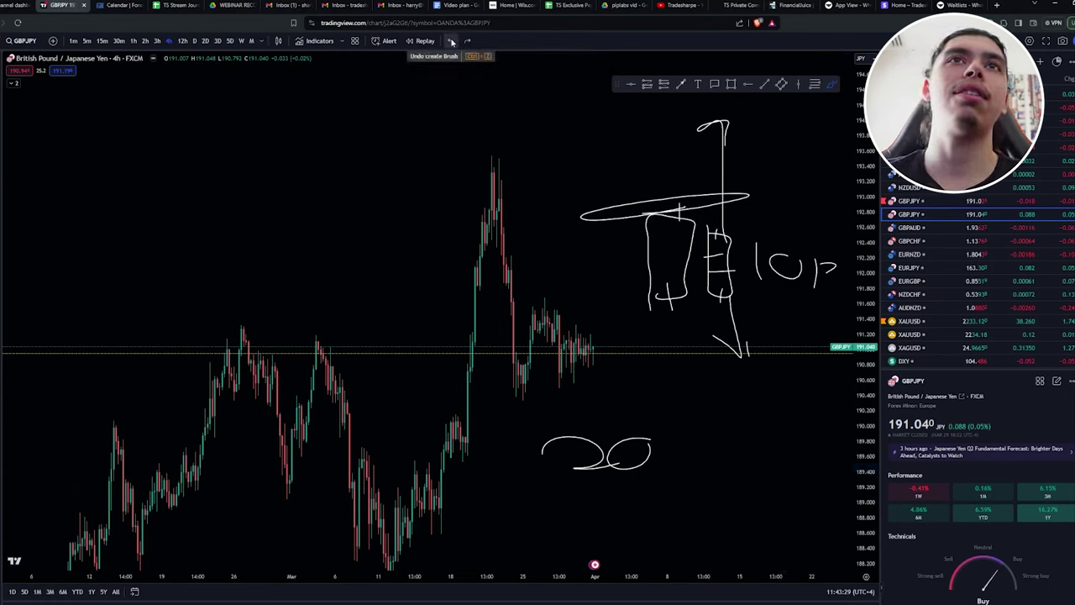
pyautogui.click(452, 42)
pyautogui.click(452, 42)
pyautogui.click(451, 42)
pyautogui.click(452, 42)
pyautogui.click(451, 42)
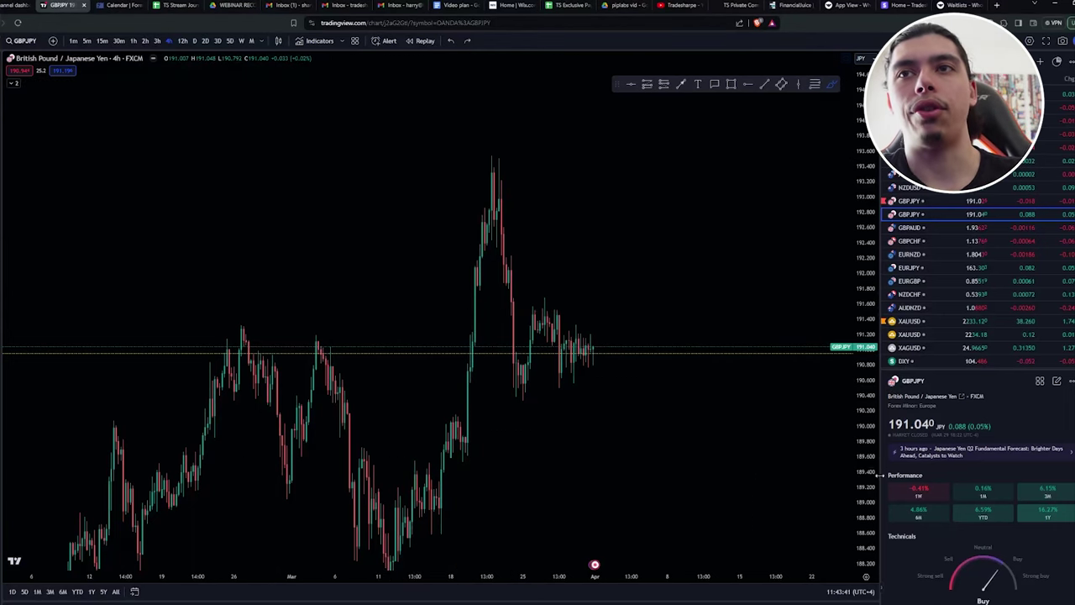
# - Switch the GBPJPY chart from the 4-hour to the 15-minute timeframe and show more of the price history
pyautogui.moveTo(861, 485); pyautogui.dragTo(708, 374)
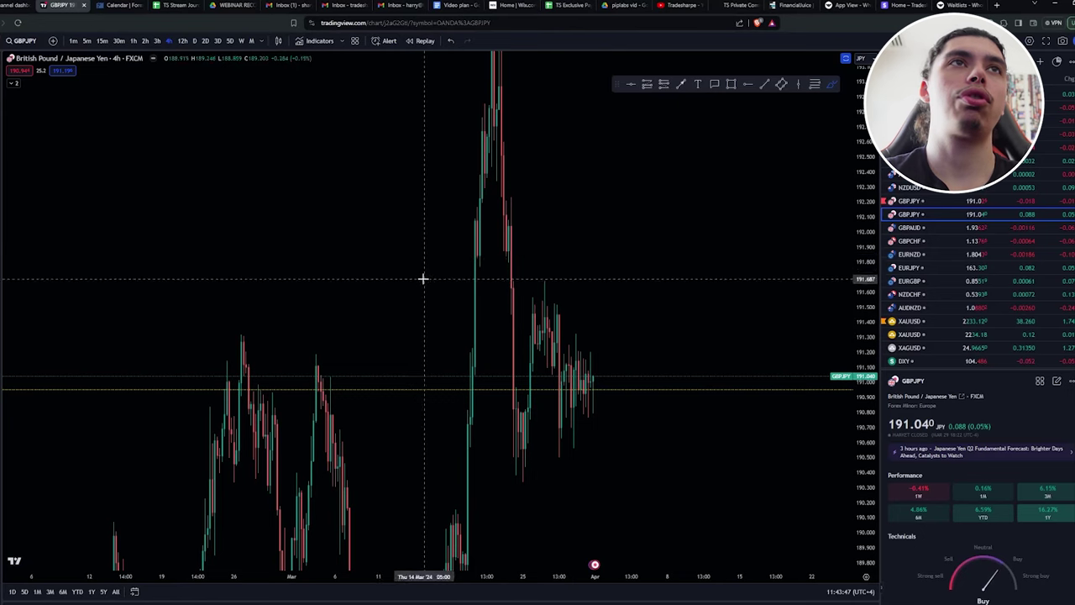
pyautogui.click(101, 41)
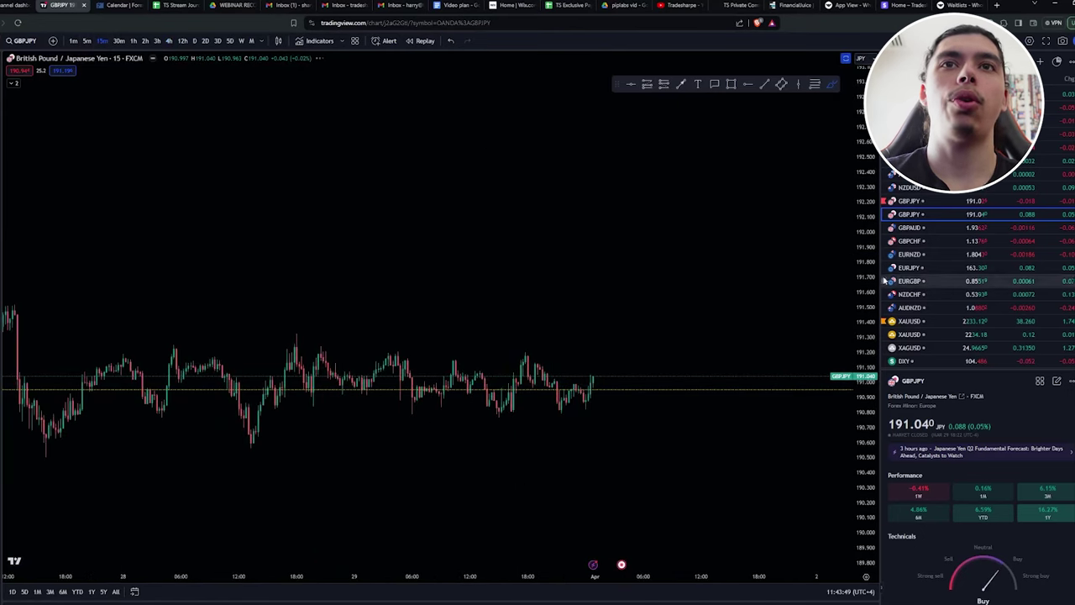
pyautogui.scroll(-5, 714, 369)
# - Underline the recent sideways range with a brush stroke and undo the stroke
pyautogui.moveTo(566, 416); pyautogui.dragTo(729, 438)
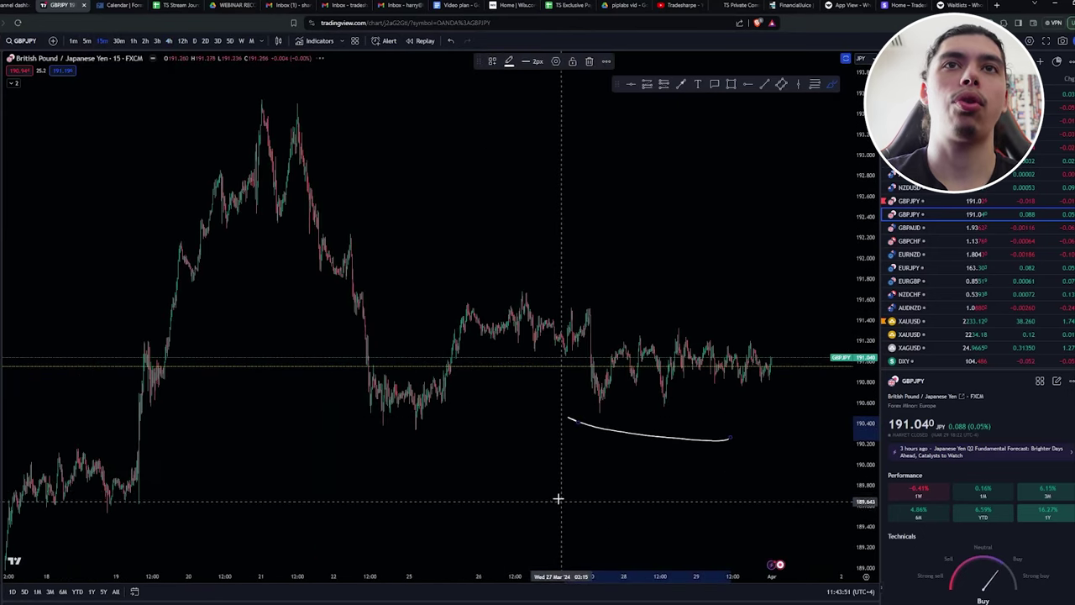
pyautogui.click(450, 40)
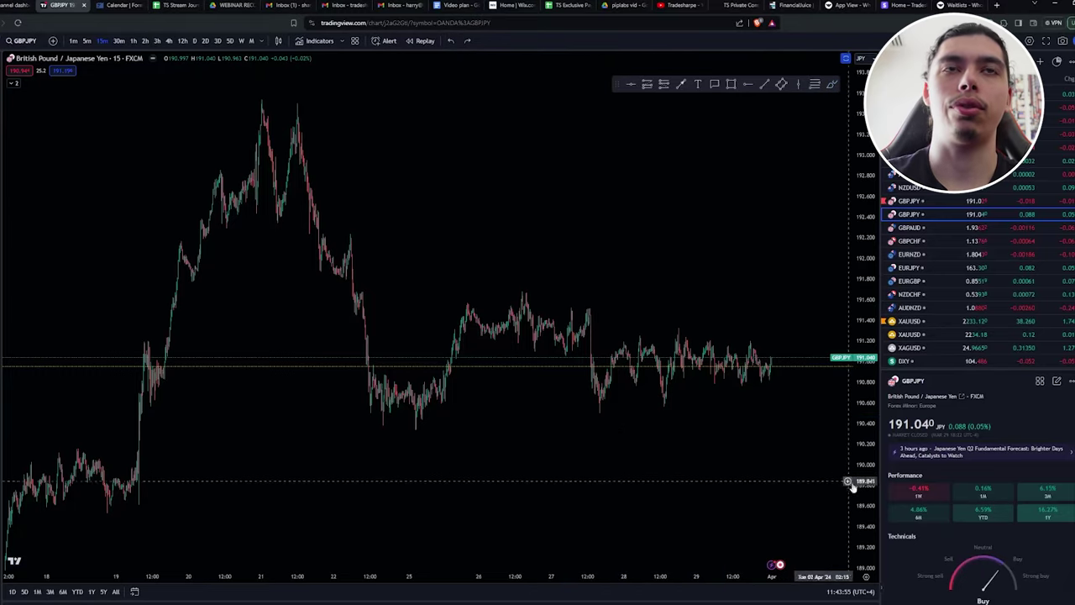
# - Place a short position on the 22 March drop with its entry at 191.410 and its stop at 191.556
pyautogui.scroll(4, 808, 384)
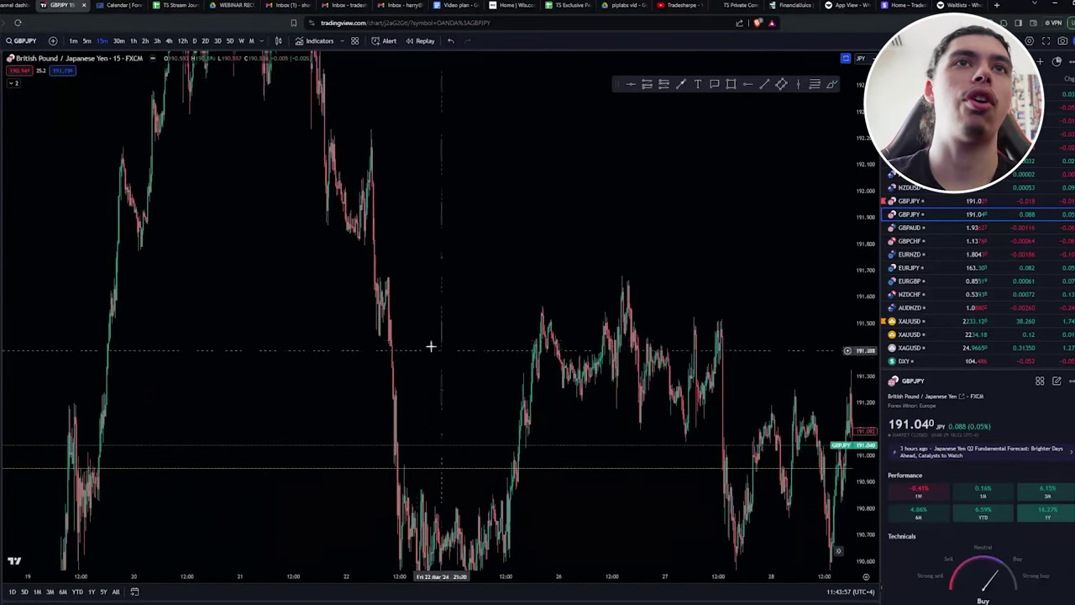
pyautogui.moveTo(379, 339); pyautogui.dragTo(560, 311)
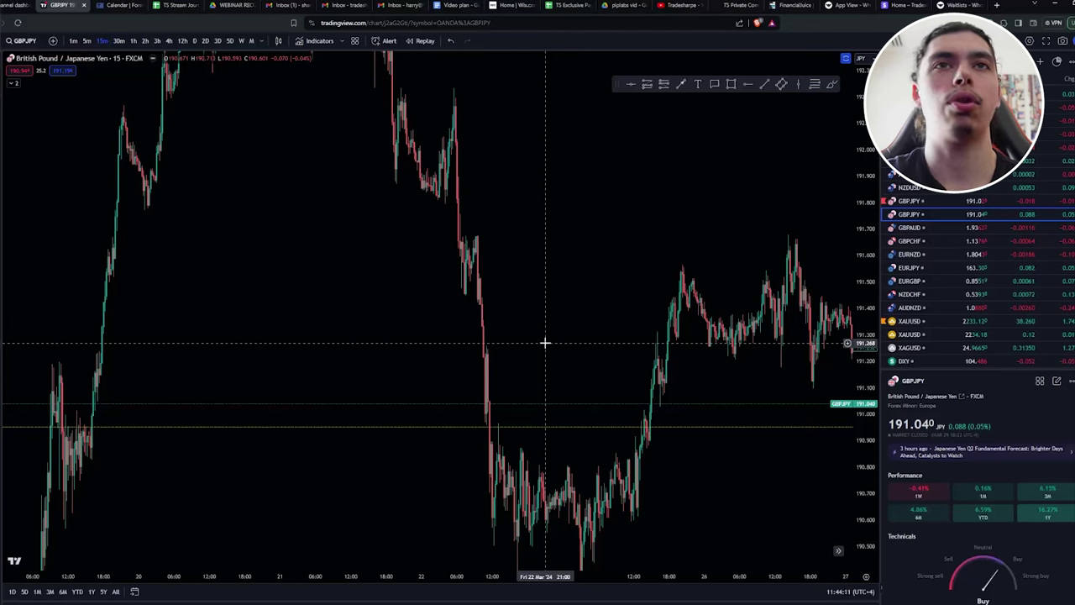
pyautogui.click(2, 132)
pyautogui.click(33, 155)
pyautogui.click(480, 309)
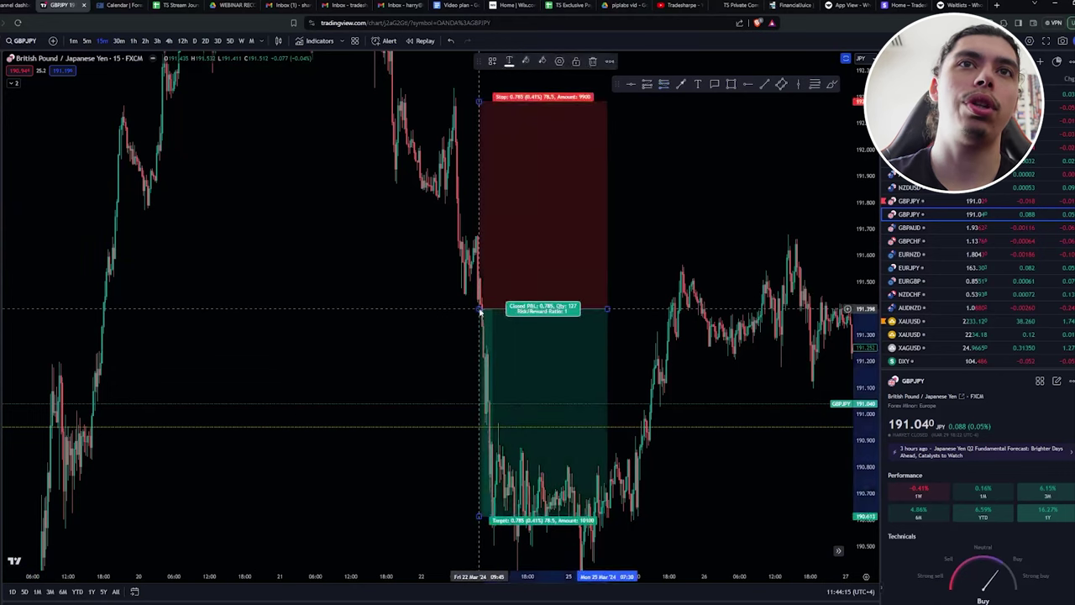
pyautogui.moveTo(480, 309); pyautogui.dragTo(482, 305)
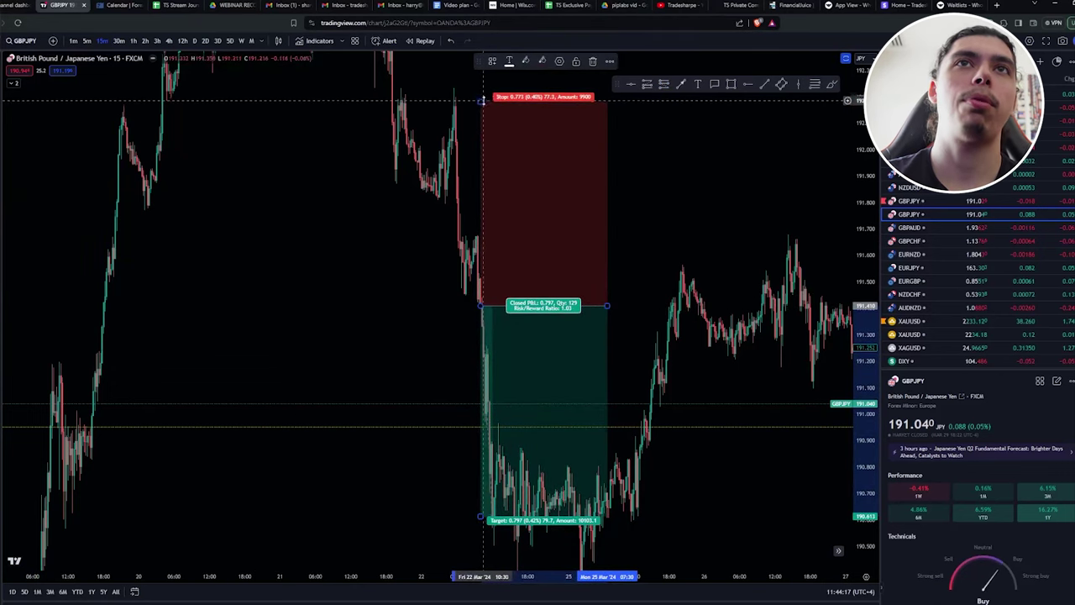
pyautogui.moveTo(482, 100); pyautogui.dragTo(393, 268)
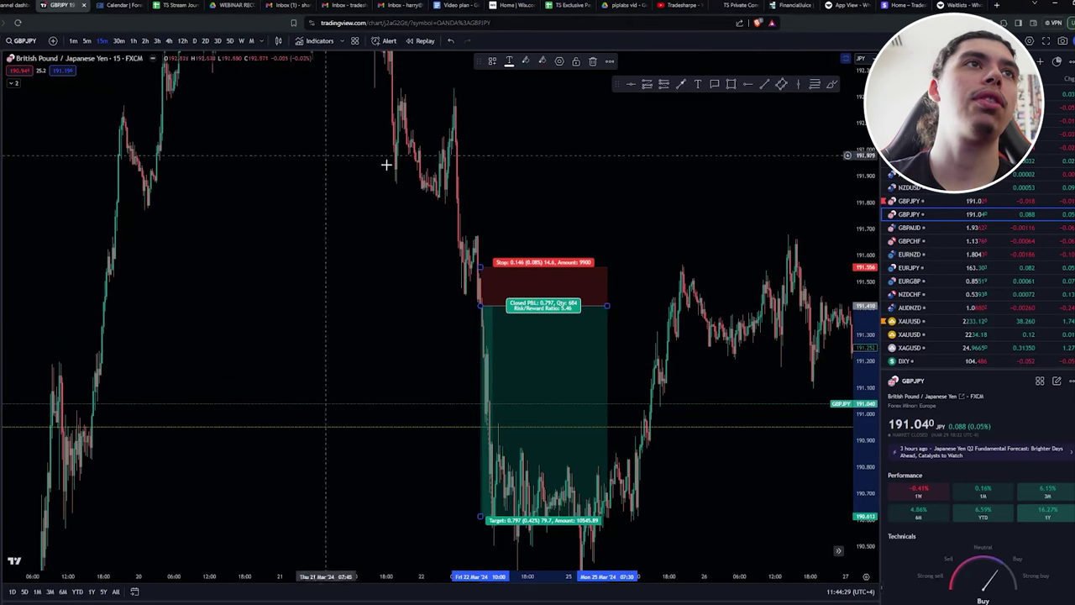
pyautogui.click(676, 127)
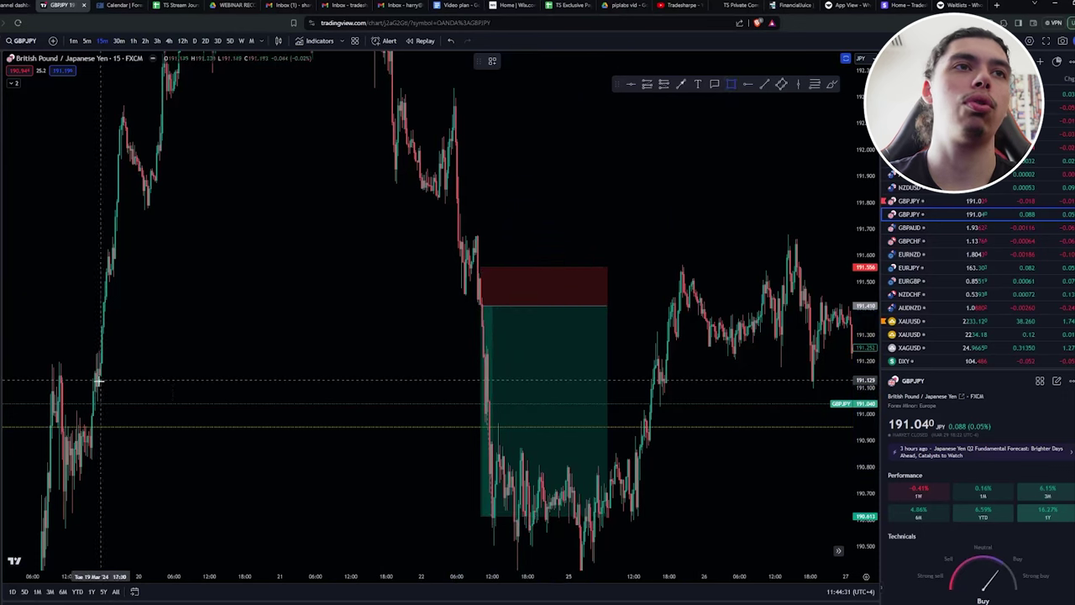
pyautogui.click(48, 372)
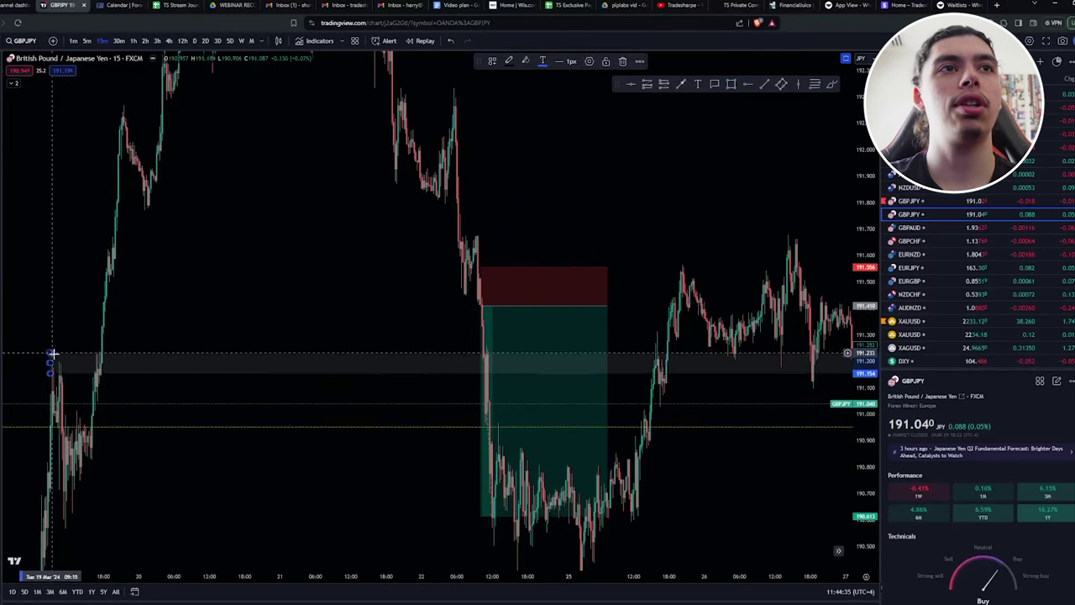
pyautogui.press('Escape')
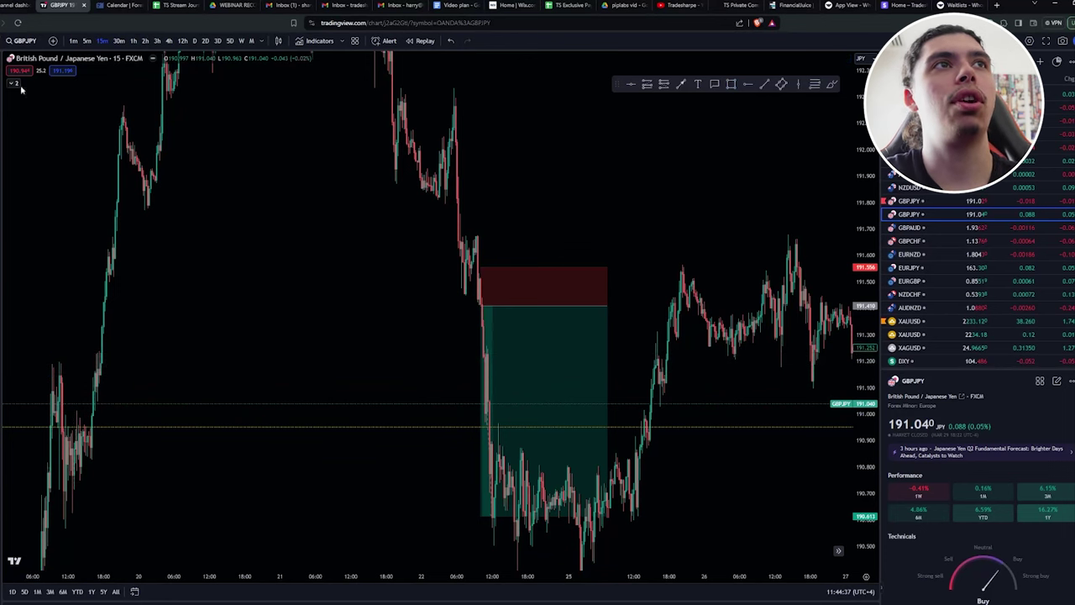
# - Add a horizontal line at 191.172 near the 19 March high and move the short position's profit target onto it
pyautogui.click(151, 373)
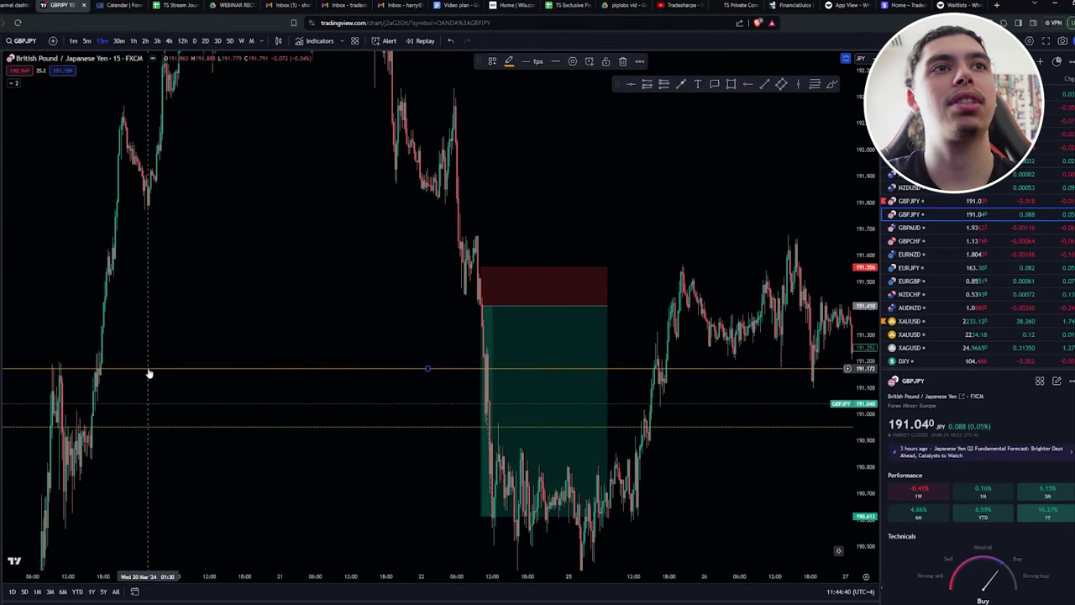
pyautogui.click(477, 502)
pyautogui.moveTo(480, 514); pyautogui.dragTo(407, 371)
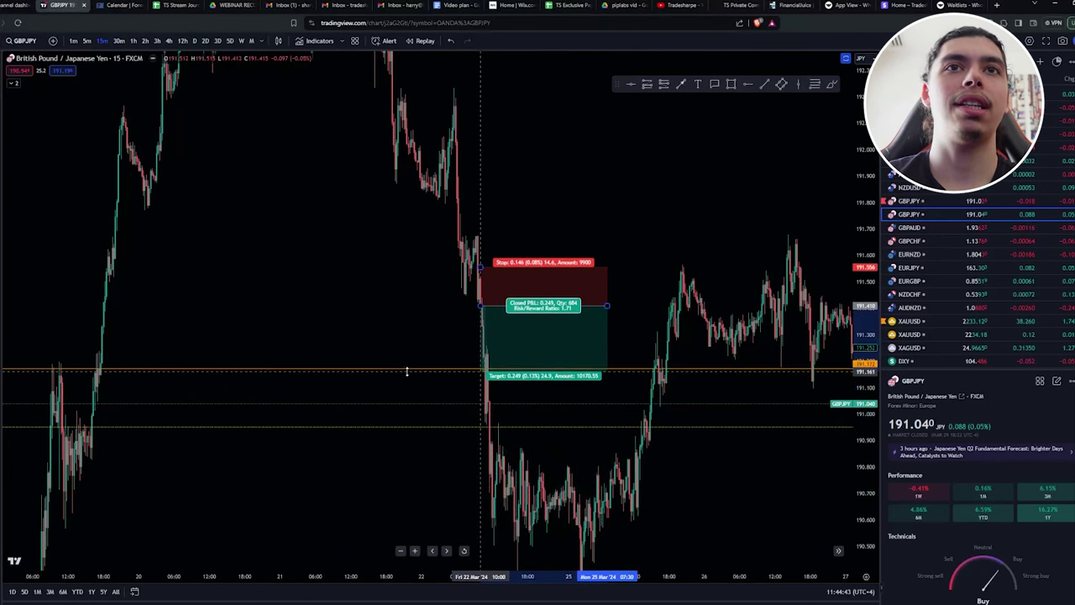
pyautogui.click(288, 473)
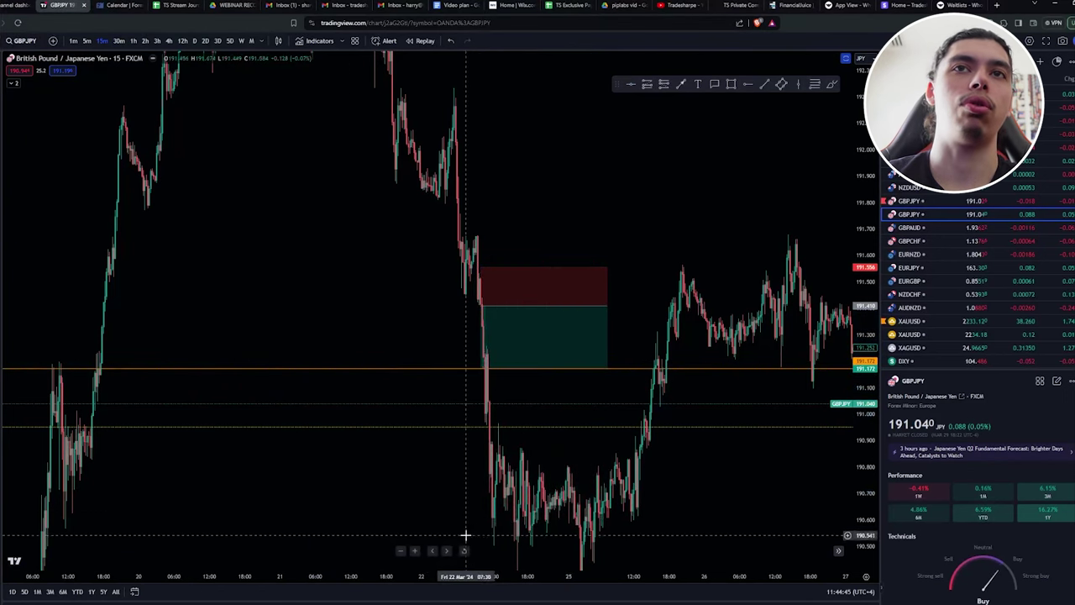
# - Add horizontal lines at 190.347, 190.503 and 190.609 across the late February to early March price action
pyautogui.scroll(3, 867, 555)
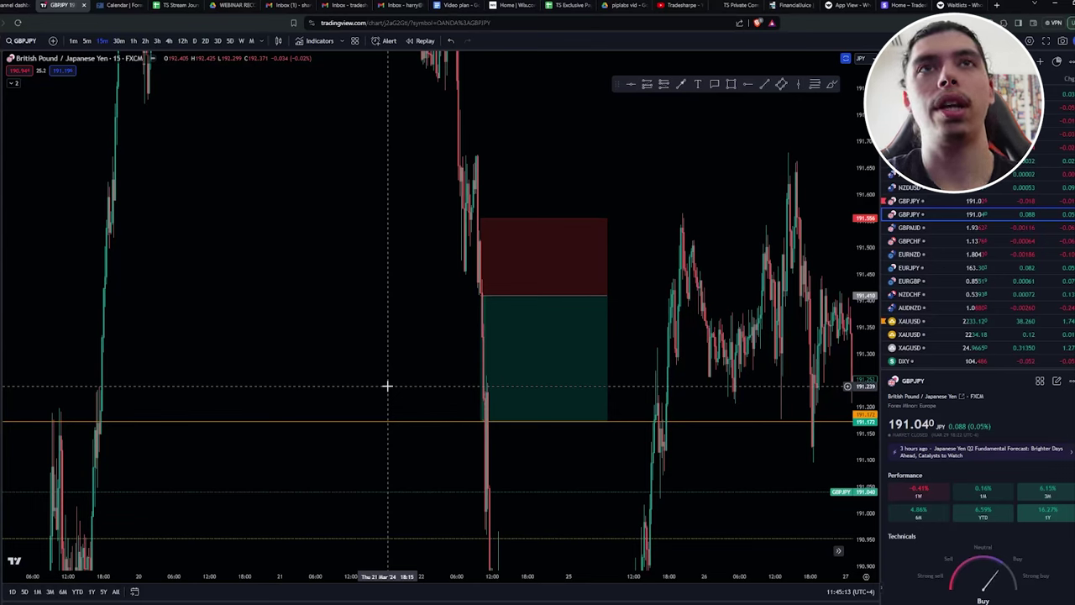
pyautogui.hscroll(-10, 395, 372)
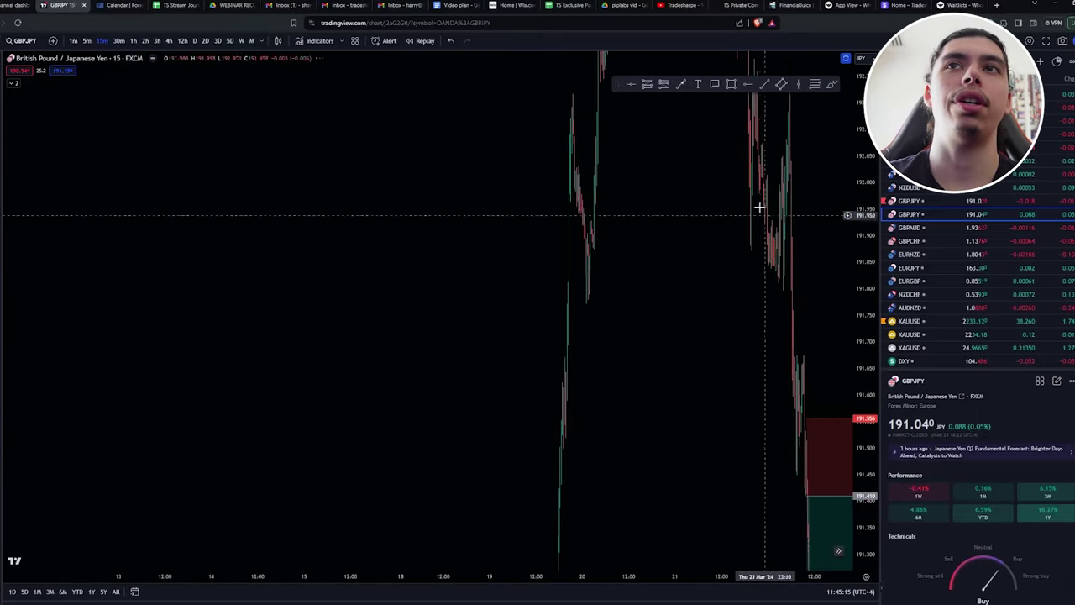
pyautogui.scroll(5, 758, 499)
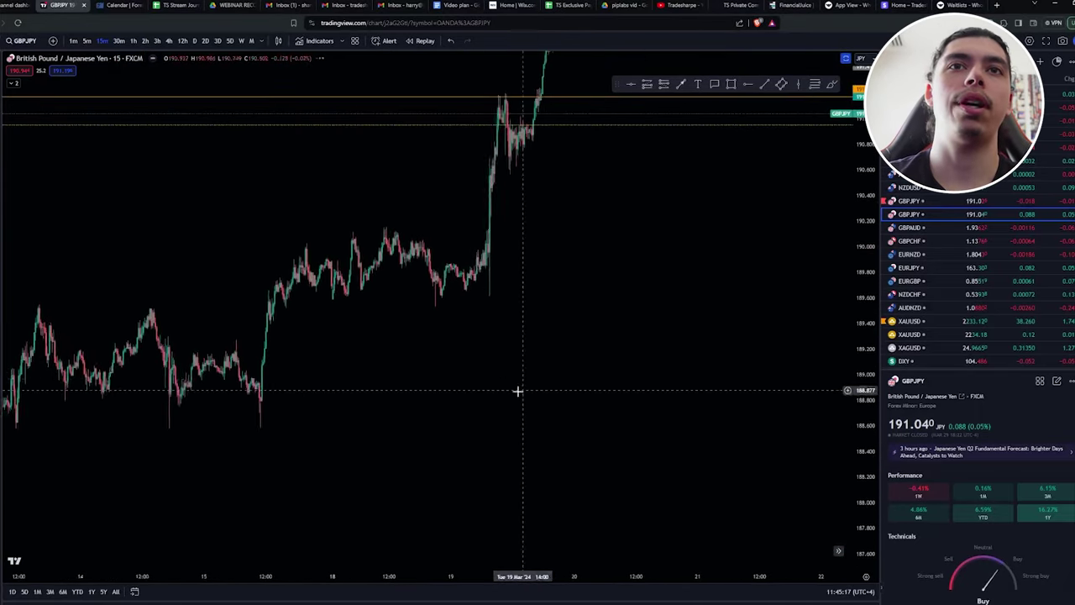
pyautogui.hscroll(-5, 518, 390)
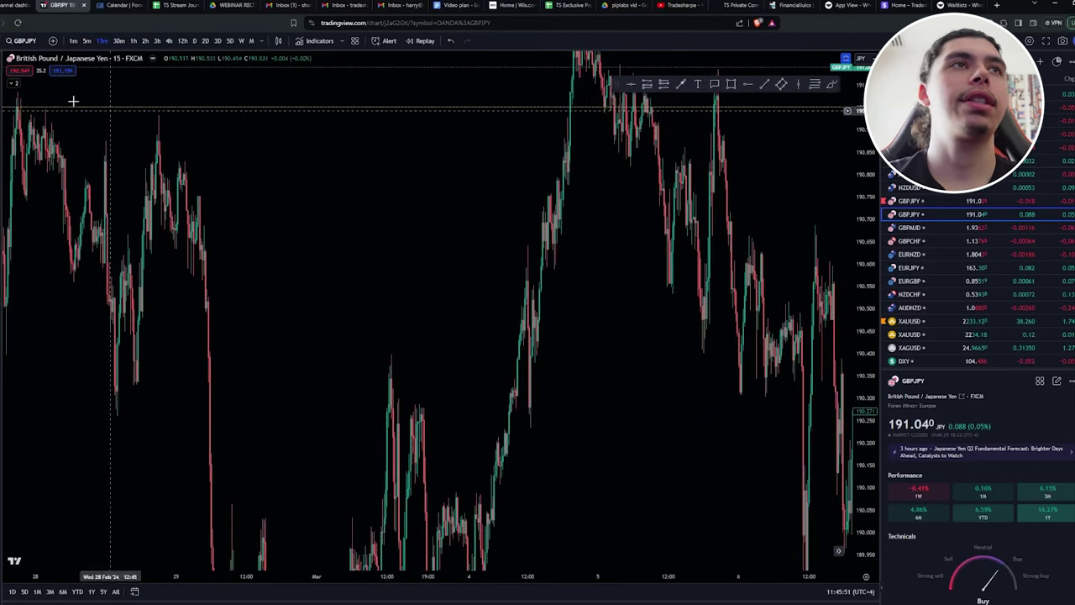
pyautogui.hotkey('alt', 'h')
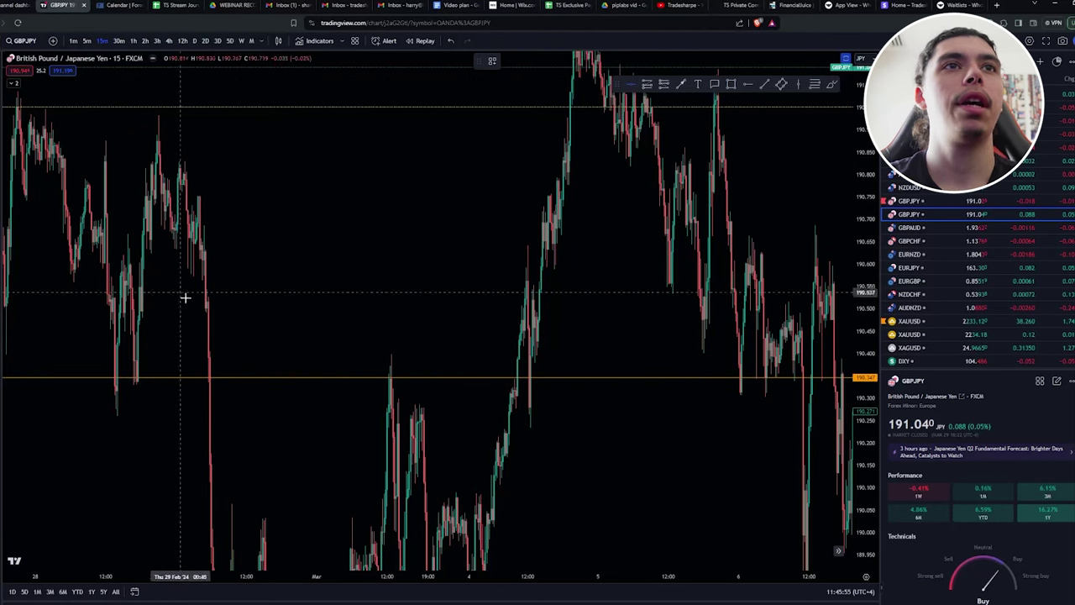
pyautogui.hotkey('alt', 'h')
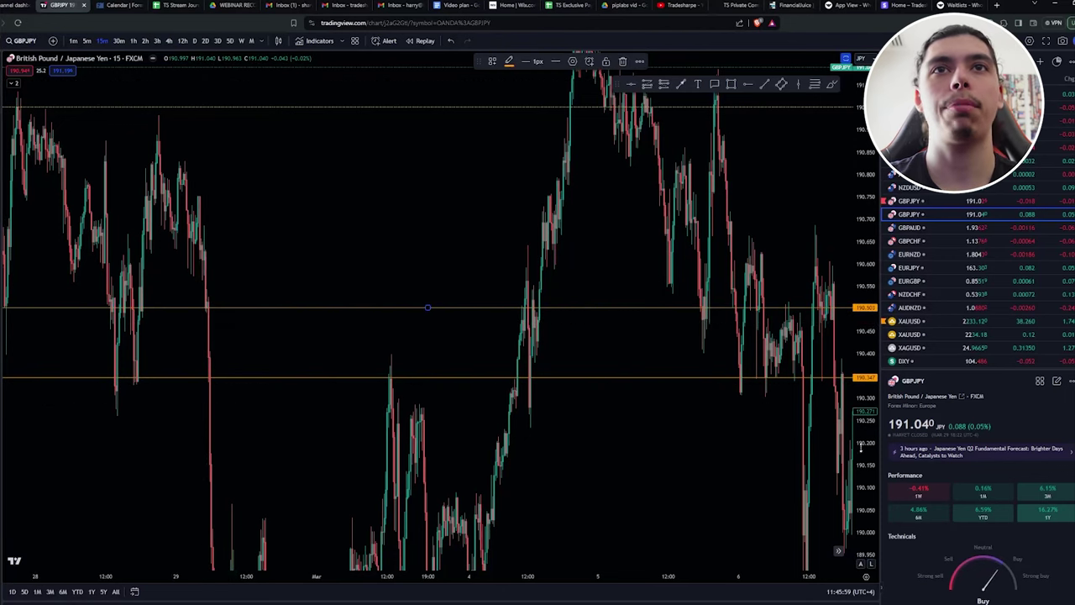
pyautogui.scroll(5, 739, 445)
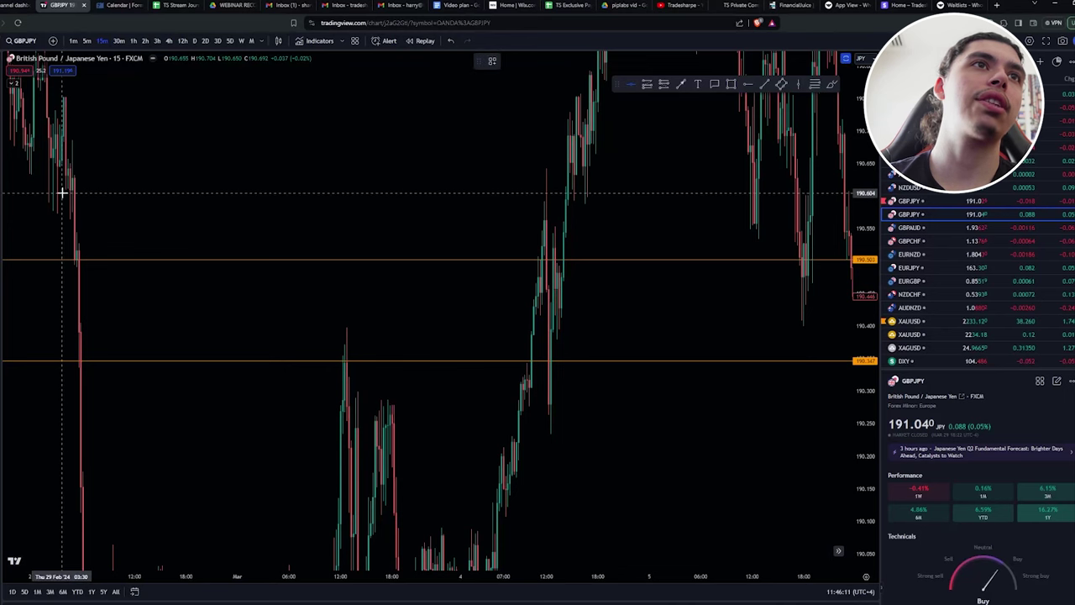
pyautogui.hotkey('alt', 'h')
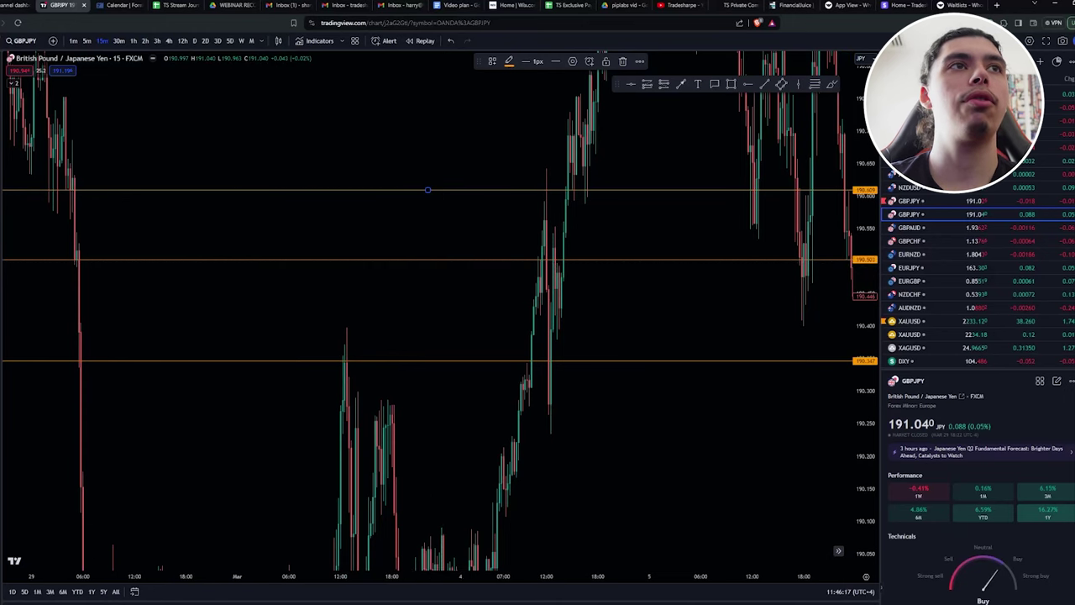
# - Measure the 4 March pullback down from the 190.503 line and clear the measurement
pyautogui.keyDown('shift'); pyautogui.click(519, 261); pyautogui.keyUp('shift')
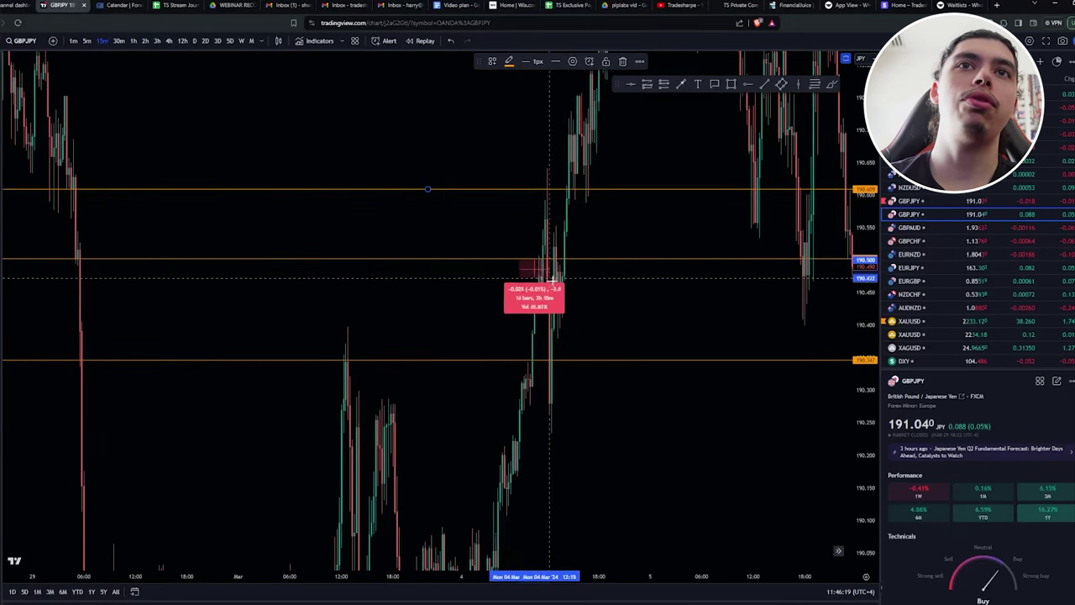
pyautogui.click(568, 317)
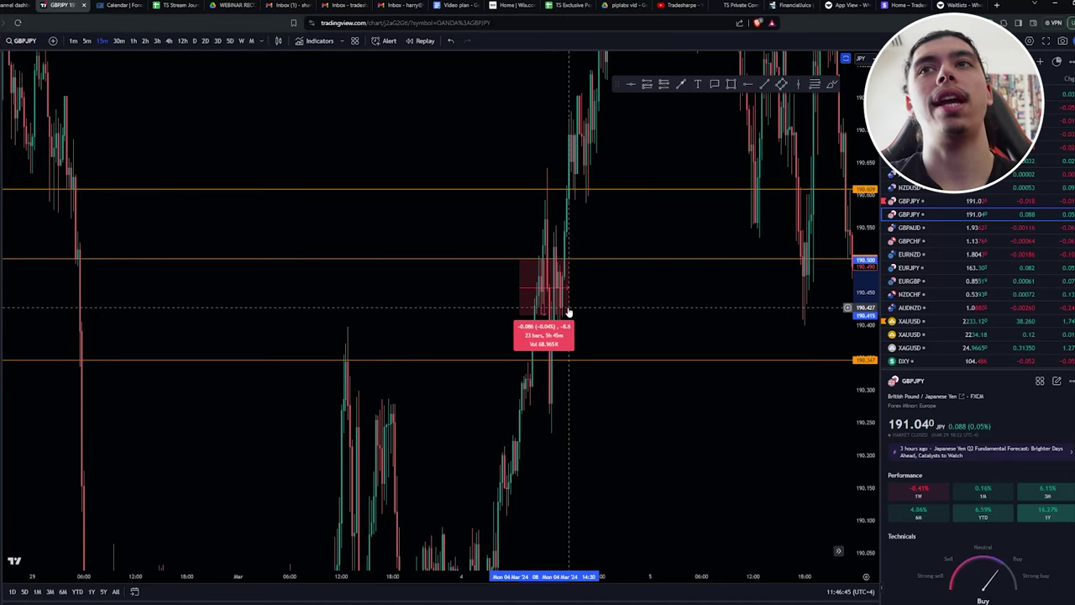
pyautogui.click(585, 299)
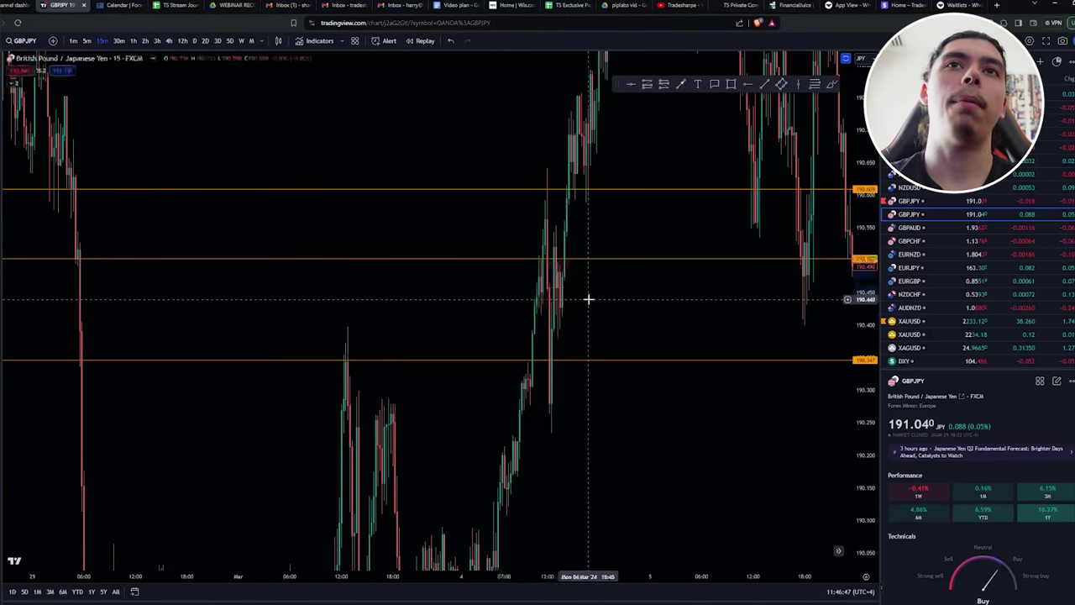
# - Measure the 4 March pullback from the 190.609 line down to its swing low and clear the measurement
pyautogui.scroll(-2, 287, 221)
pyautogui.scroll(1, 314, 209)
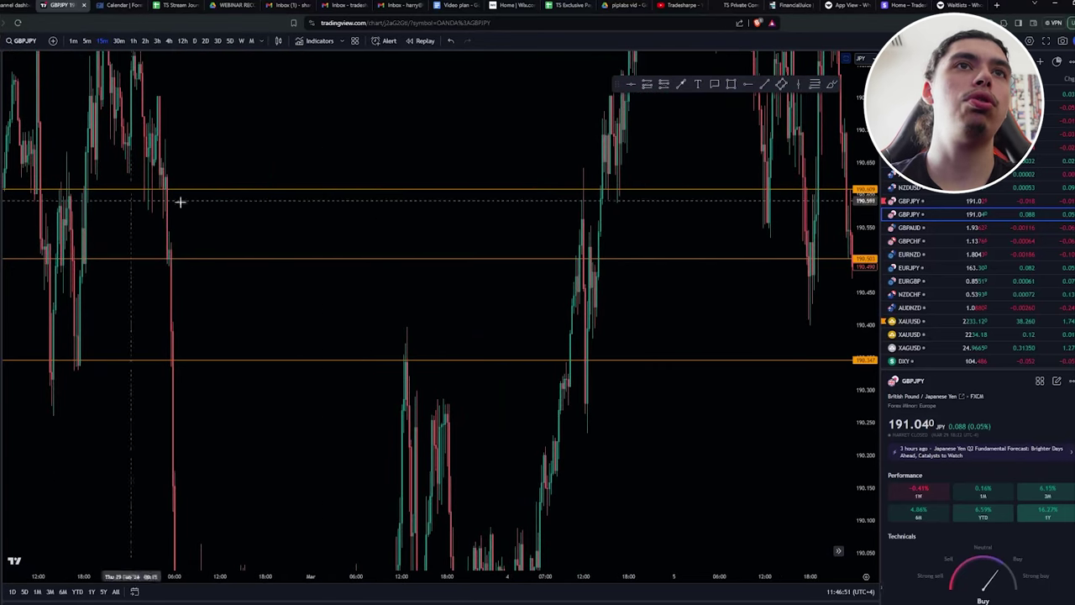
pyautogui.keyDown('shift'); pyautogui.click(569, 191); pyautogui.keyUp('shift')
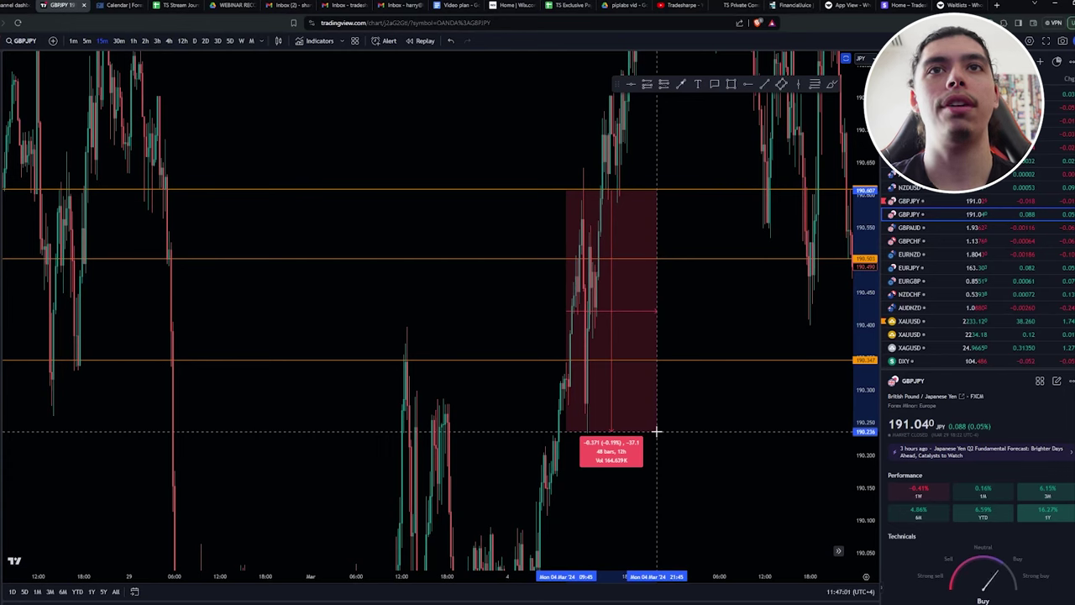
pyautogui.press('Escape')
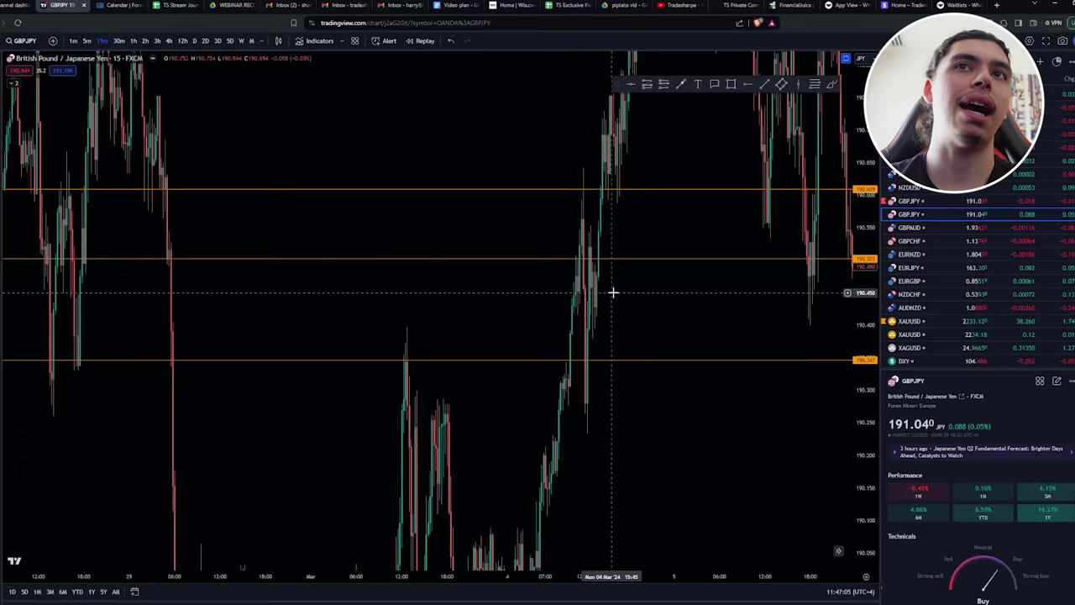
# - Replay the chart from 4 March, check the levels on the 4-hour timeframe, and exit replay mode
pyautogui.moveTo(571, 158); pyautogui.dragTo(515, 173)
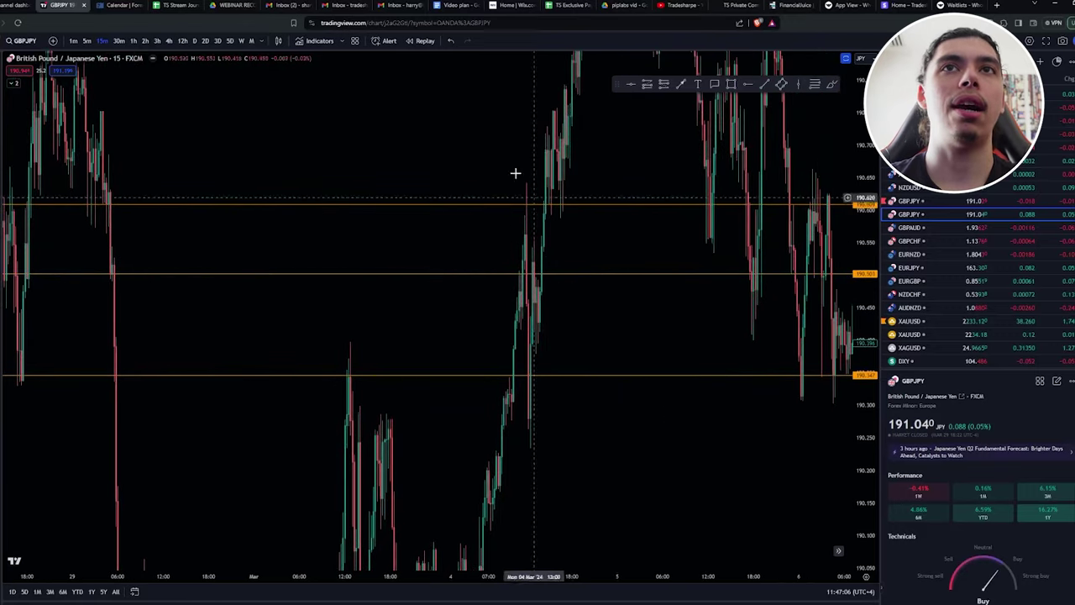
pyautogui.click(422, 40)
pyautogui.click(548, 92)
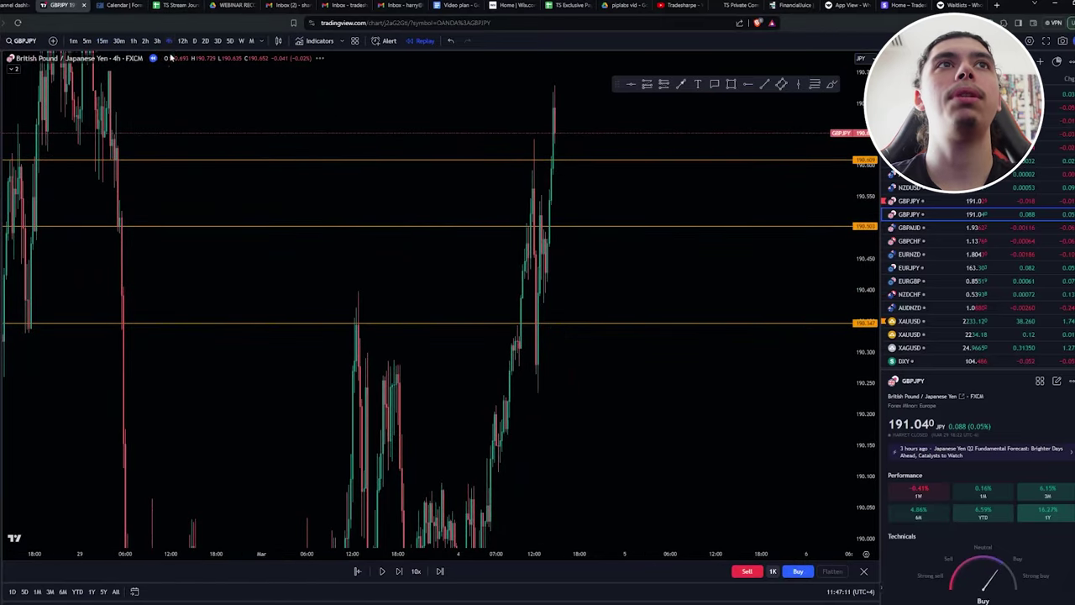
pyautogui.scroll(-5, 170, 63)
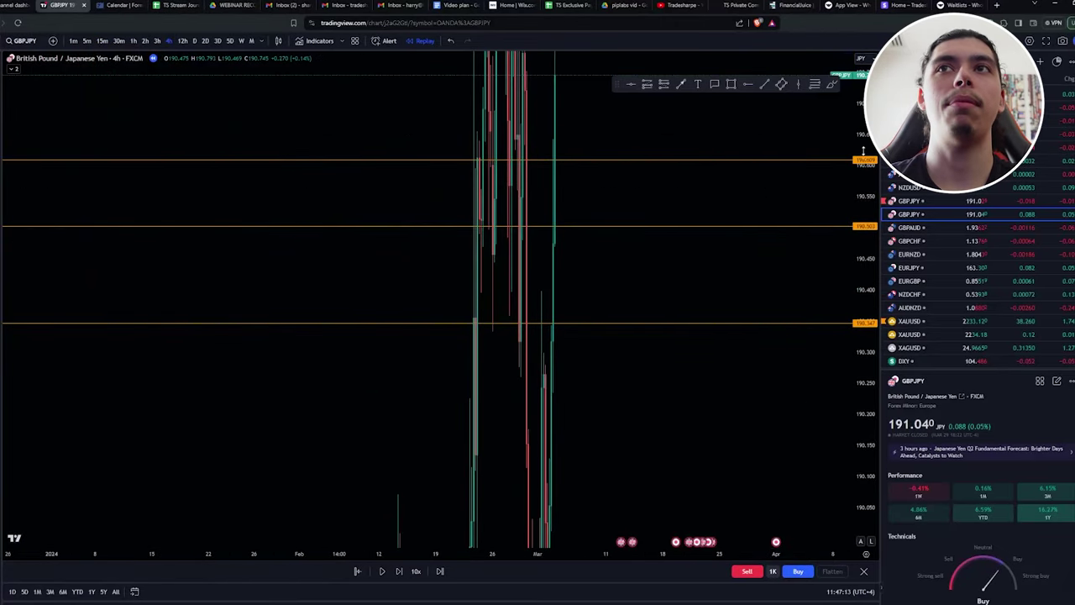
pyautogui.moveTo(862, 152); pyautogui.dragTo(713, 434)
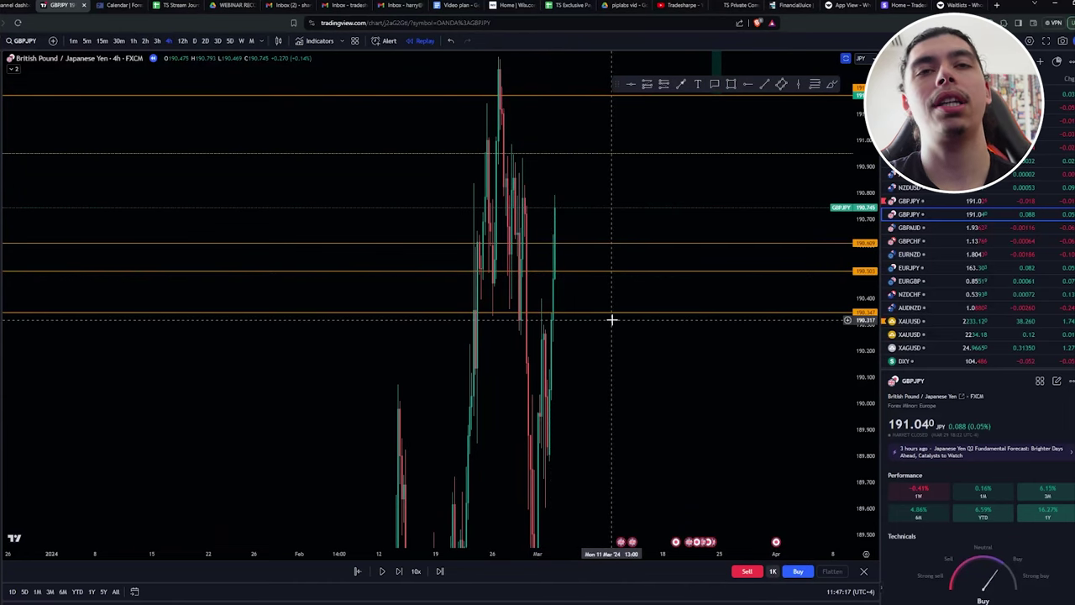
pyautogui.click(863, 572)
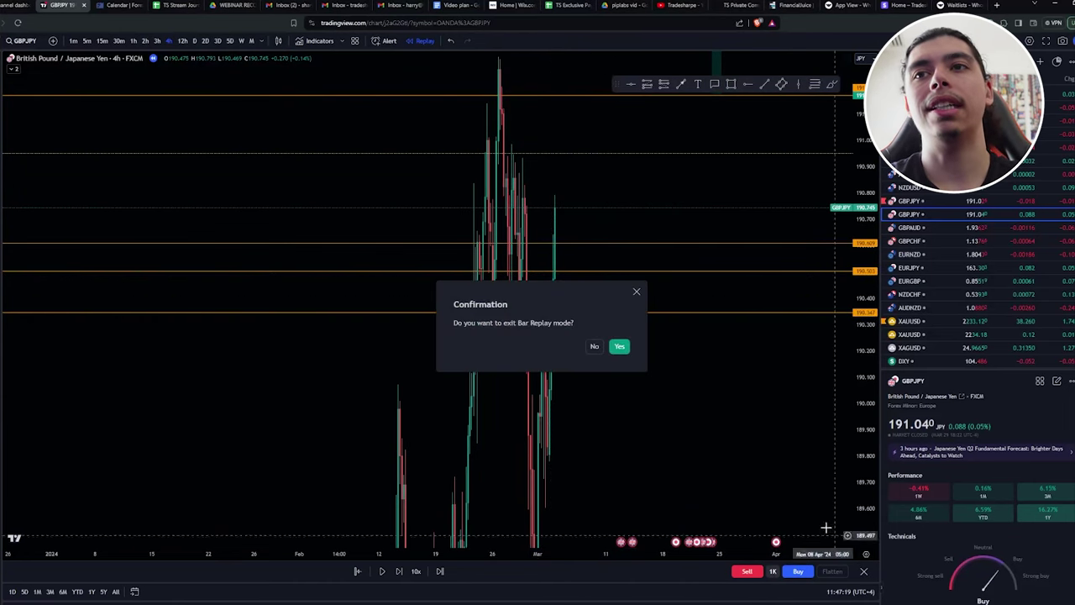
pyautogui.click(619, 346)
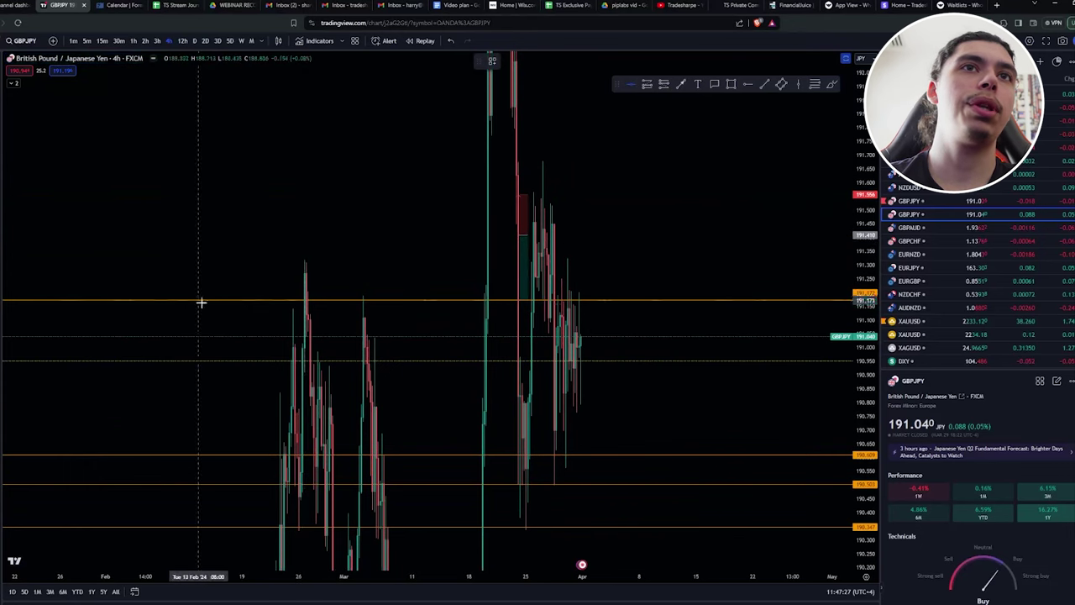
# - Add a horizontal line at 191.108 on the 4-hour chart and return to the 15-minute timeframe at the 22 March drop
pyautogui.hotkey('alt', 'h')
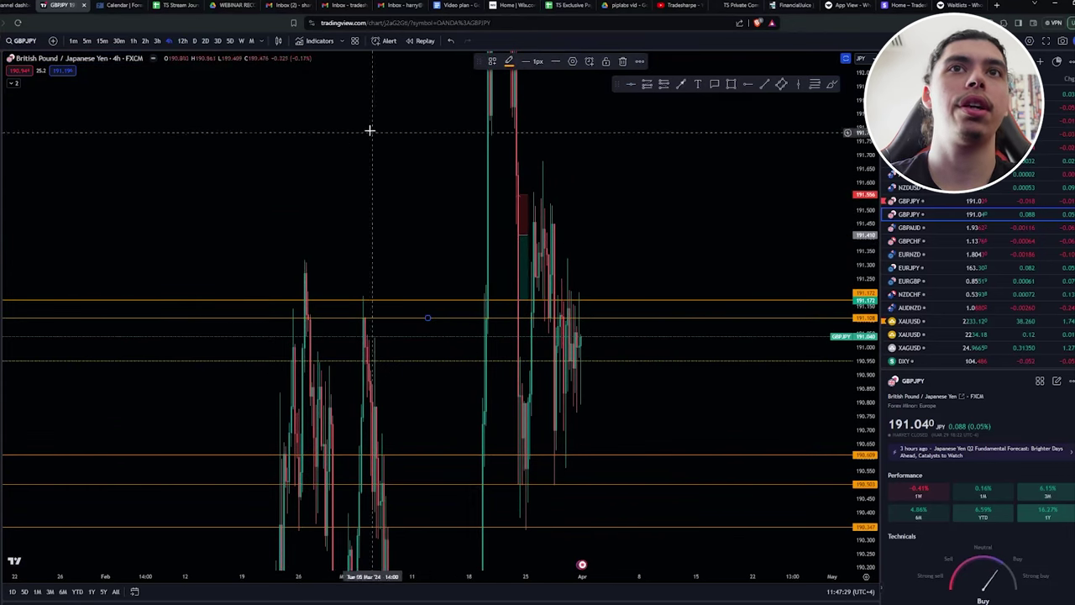
pyautogui.click(101, 41)
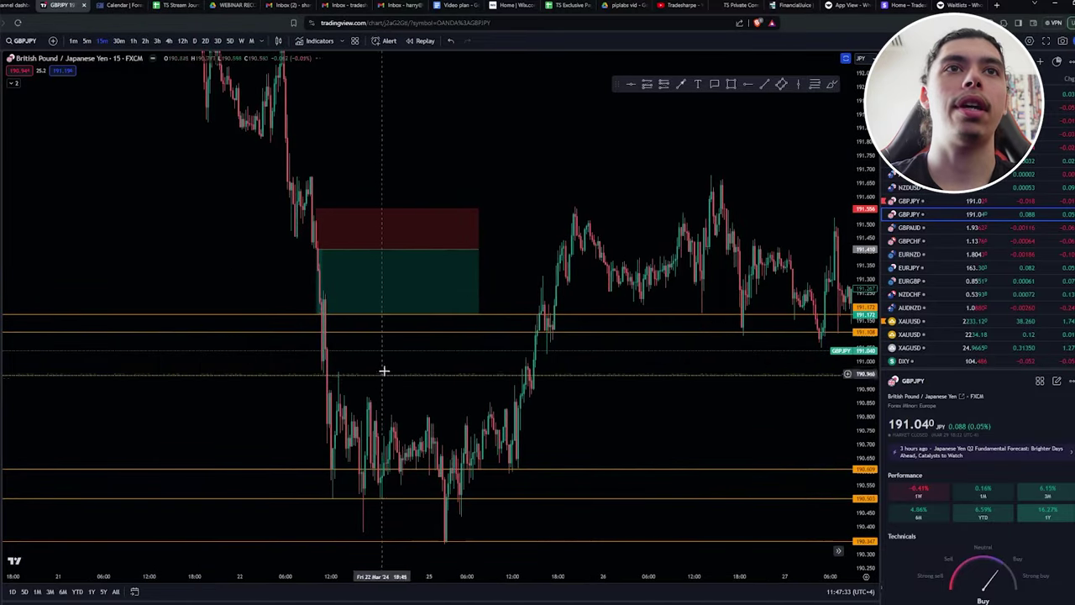
pyautogui.moveTo(384, 372); pyautogui.dragTo(707, 301)
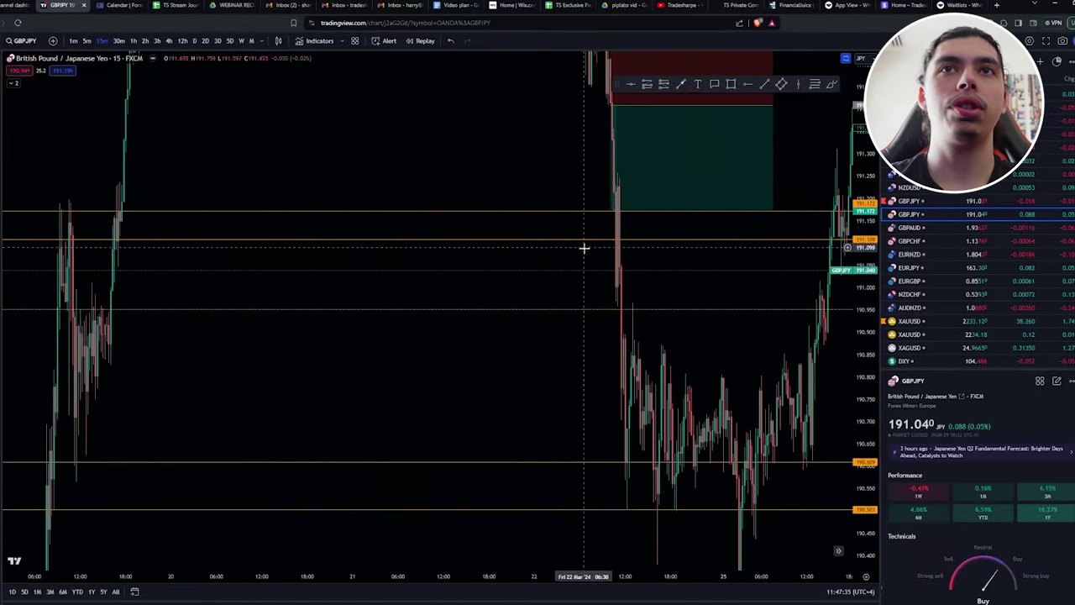
# - Delete the short position from the 22 March drop
pyautogui.hotkey('alt', 'h')
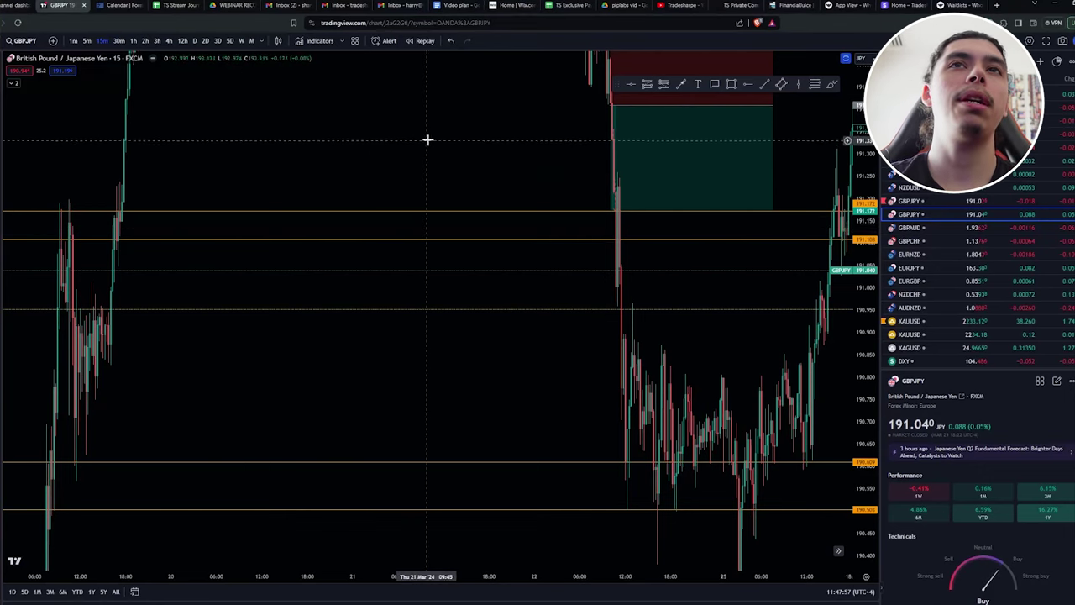
pyautogui.hscroll(3, 427, 140)
pyautogui.click(515, 252)
pyautogui.press('Delete')
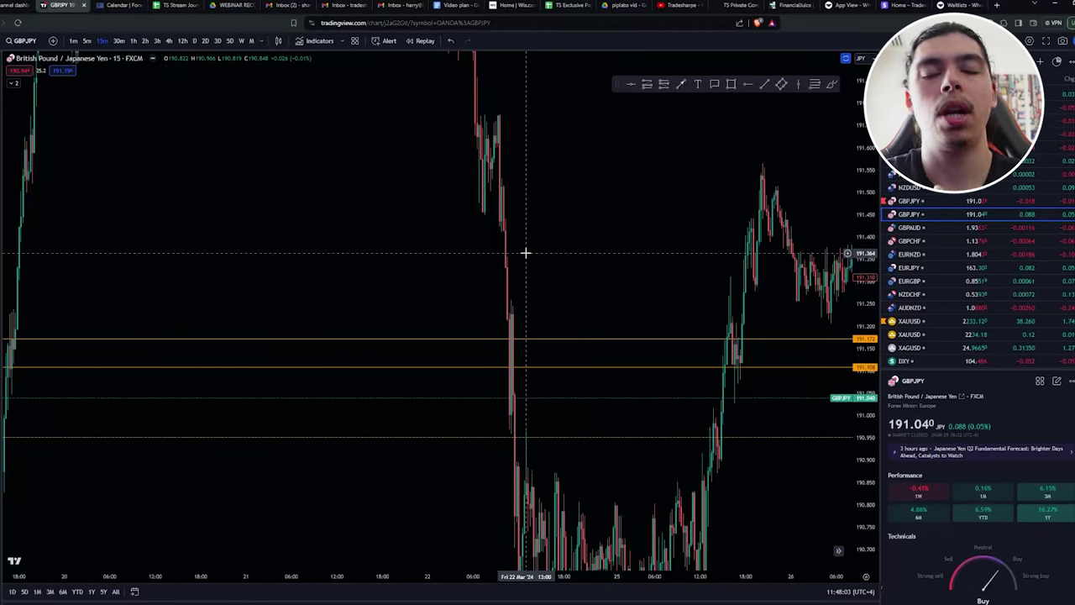
# - Examine the 15-minute price action from 18 to 29 March around the marked horizontal levels
pyautogui.moveTo(525, 252); pyautogui.dragTo(252, 352)
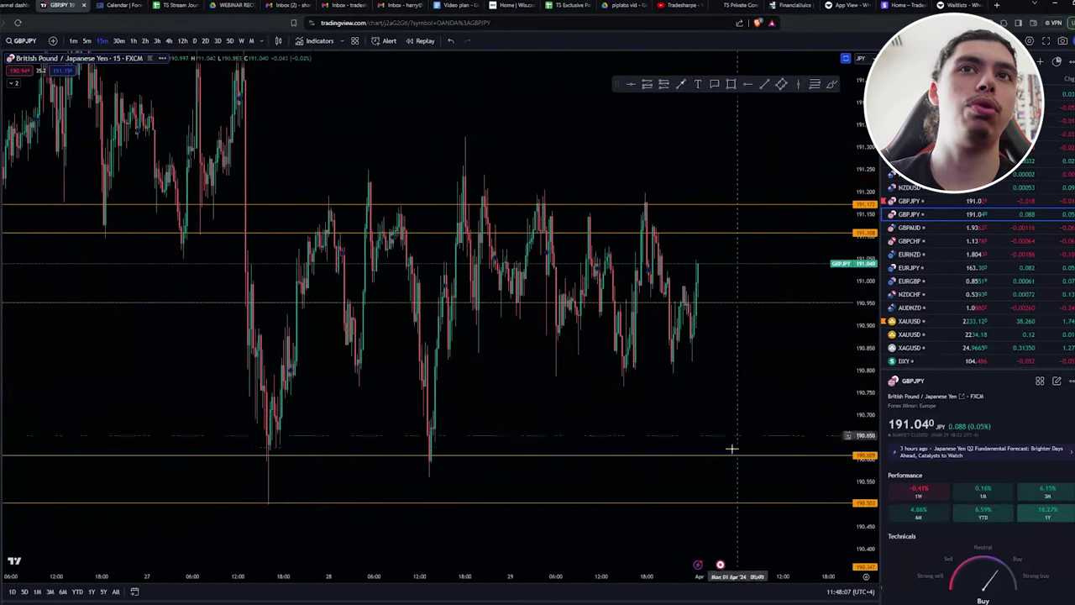
pyautogui.hscroll(-5, 571, 446)
pyautogui.hscroll(-5, 420, 403)
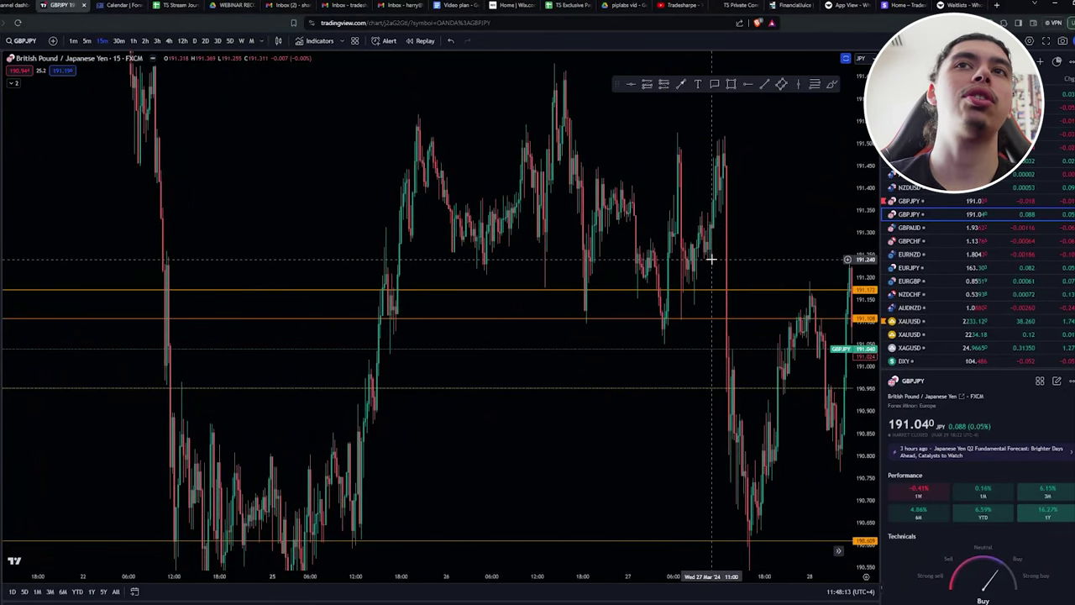
pyautogui.hscroll(-5, 569, 281)
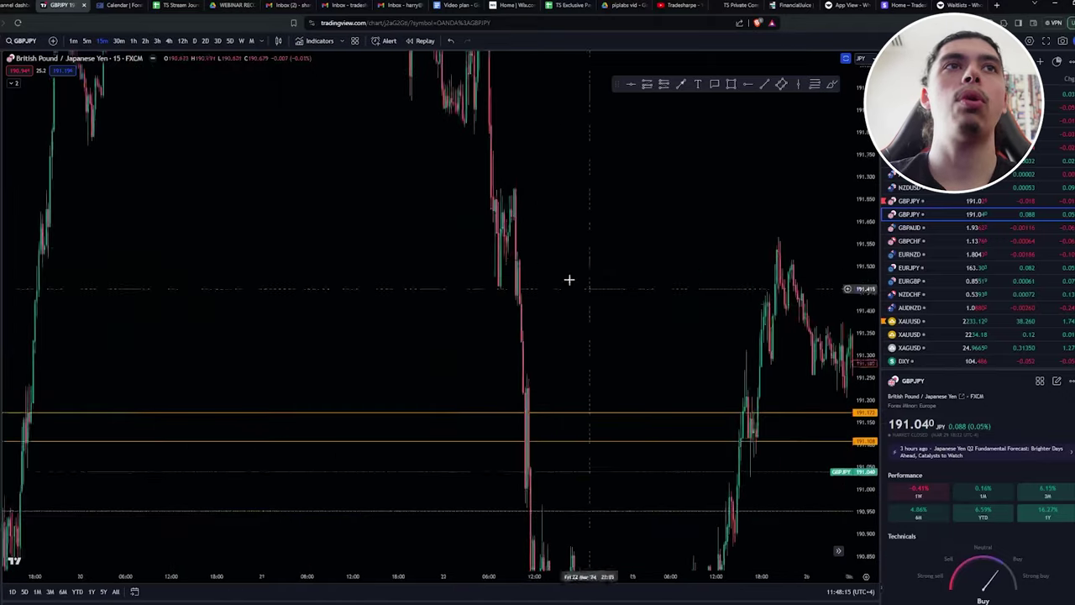
pyautogui.hscroll(-5, 727, 283)
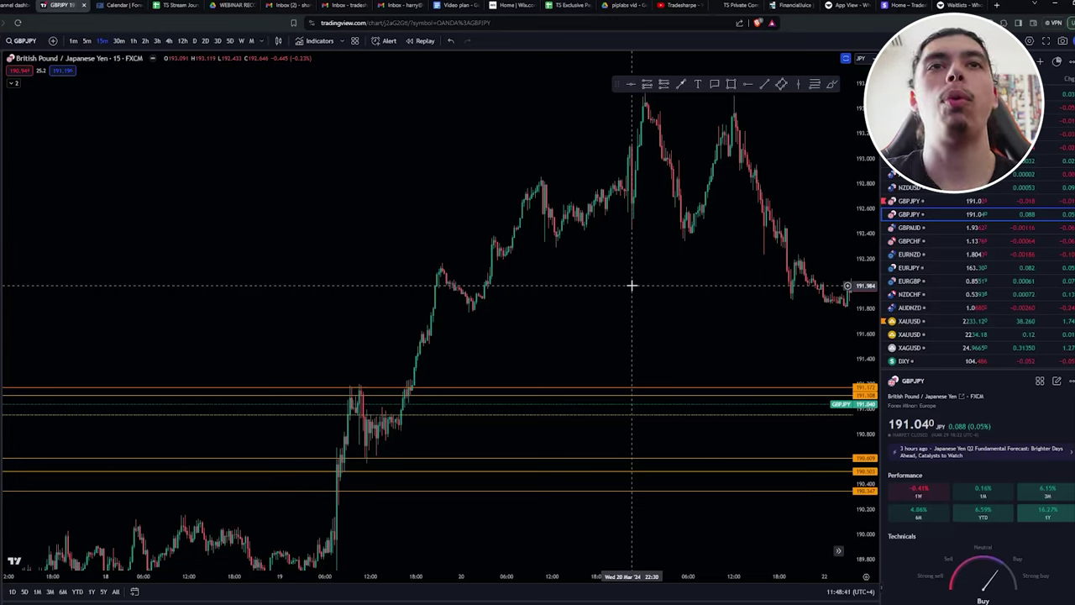
pyautogui.scroll(1, 672, 210)
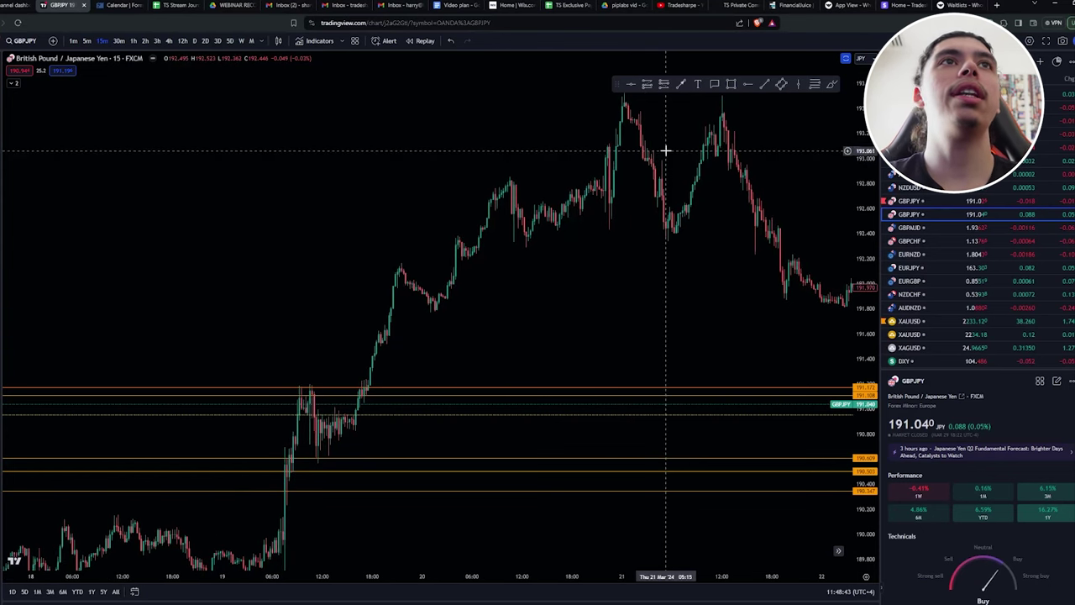
pyautogui.moveTo(571, 306); pyautogui.dragTo(439, 275)
# - Switch to the 4-hour timeframe and remove the orange horizontal lines between 190.347 and 191.172
pyautogui.click(168, 41)
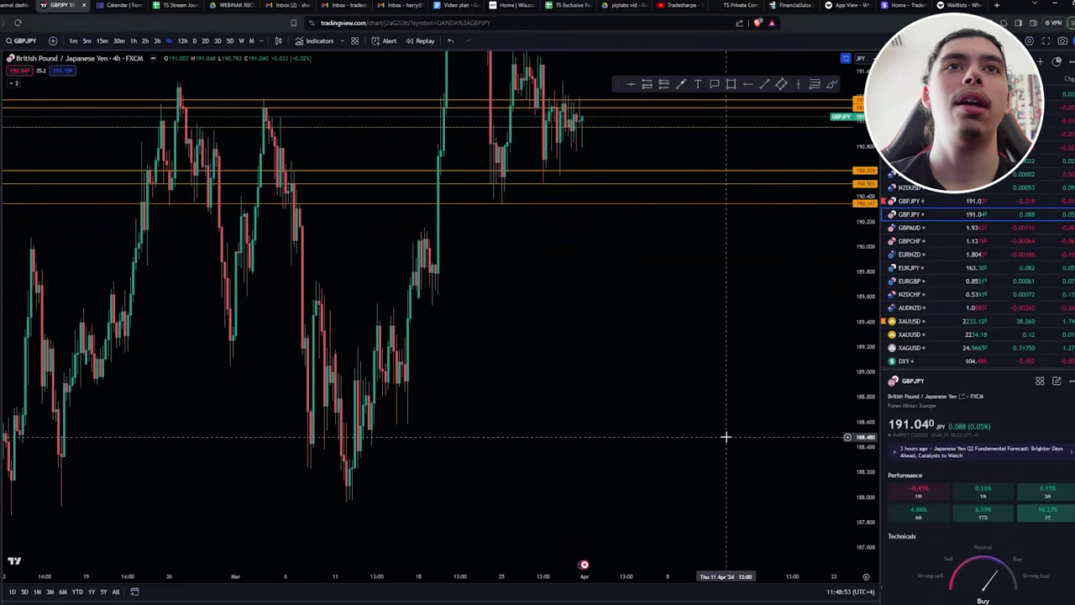
pyautogui.hscroll(-5, 725, 437)
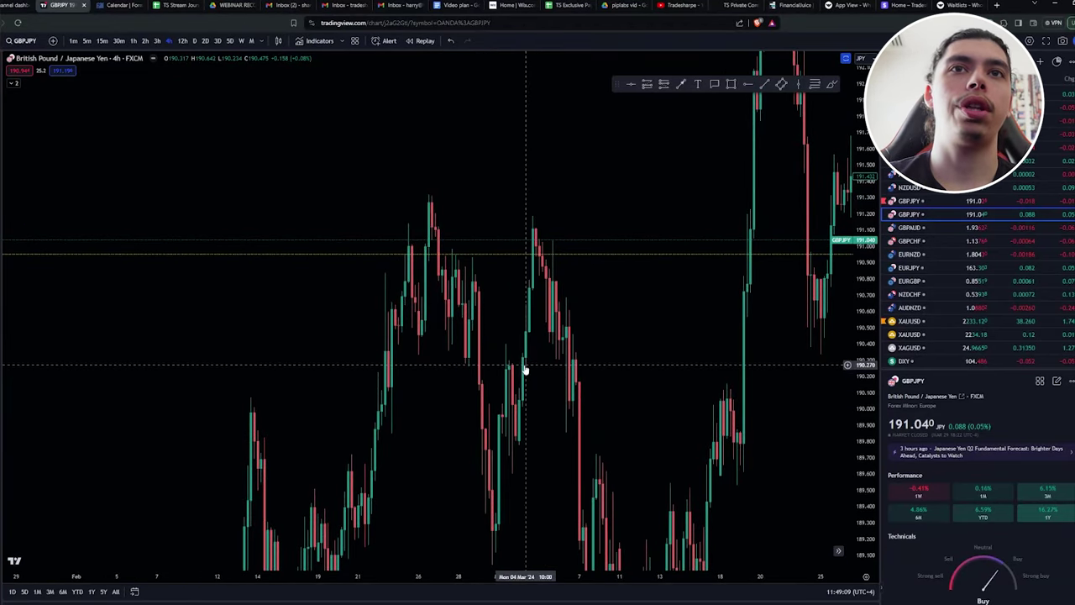
pyautogui.hscroll(3, 516, 368)
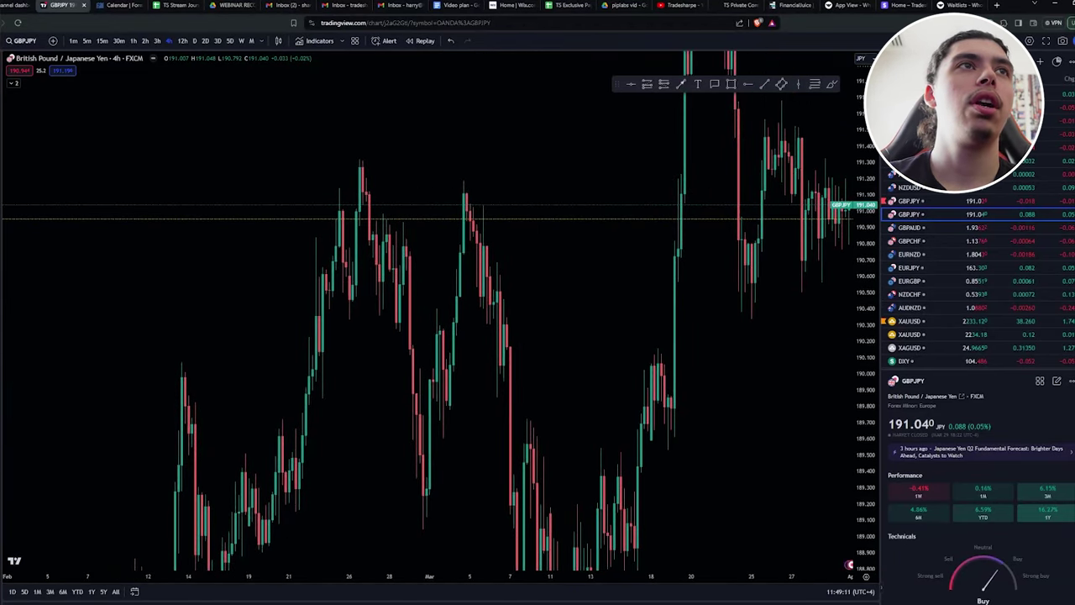
# - Add a horizontal line at 190.279 near the early March swing high and label it 4H
pyautogui.hotkey('alt', 'h')
pyautogui.moveTo(487, 326); pyautogui.dragTo(488, 334)
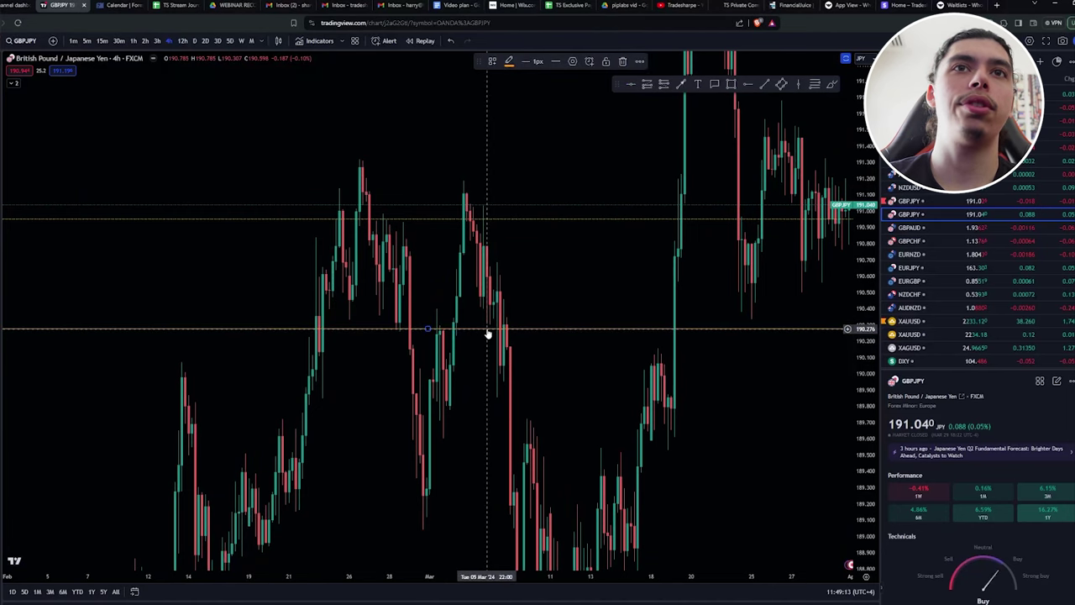
pyautogui.doubleClick(487, 329)
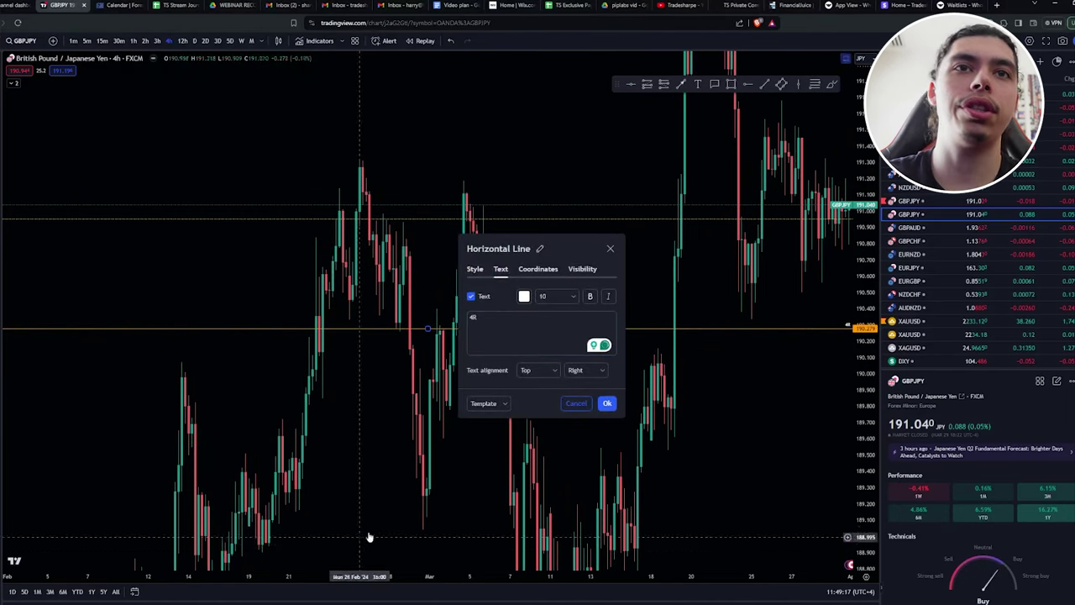
pyautogui.click(603, 404)
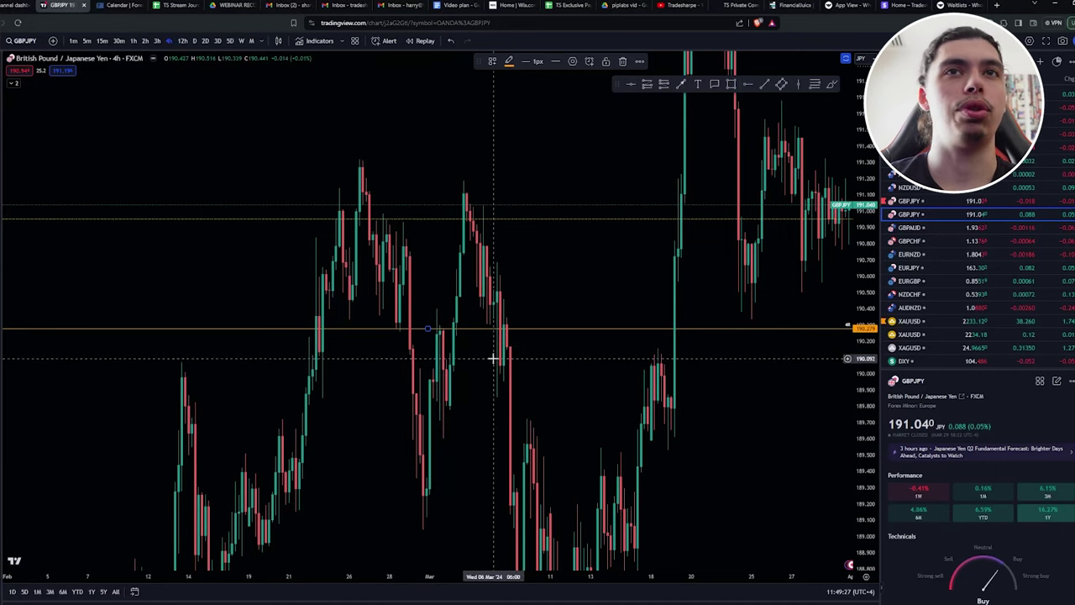
# - Start a bar replay of the 4-hour chart from 5 March
pyautogui.click(425, 40)
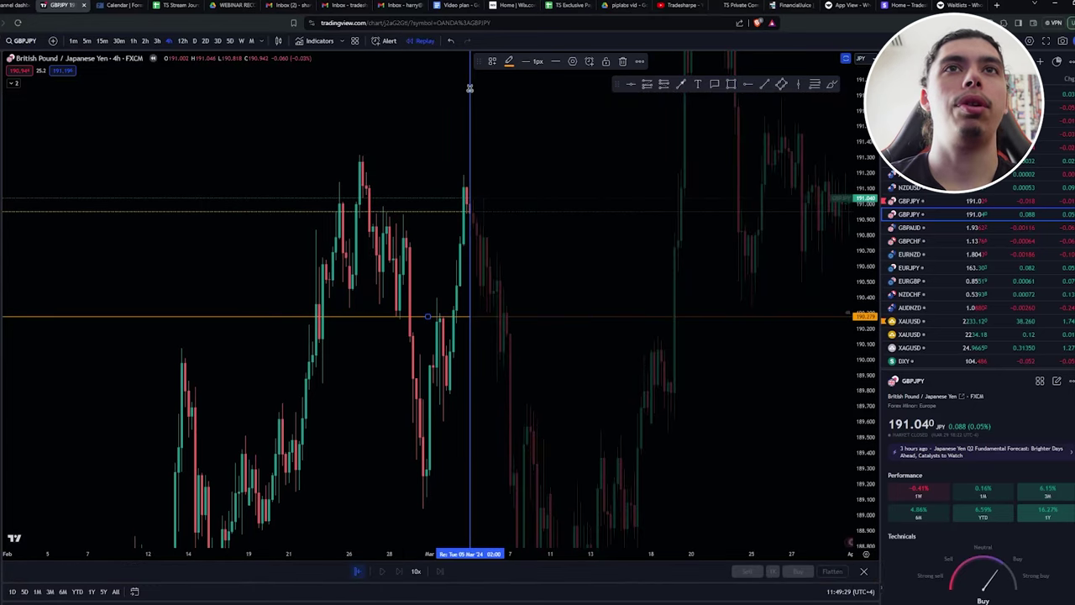
pyautogui.click(464, 370)
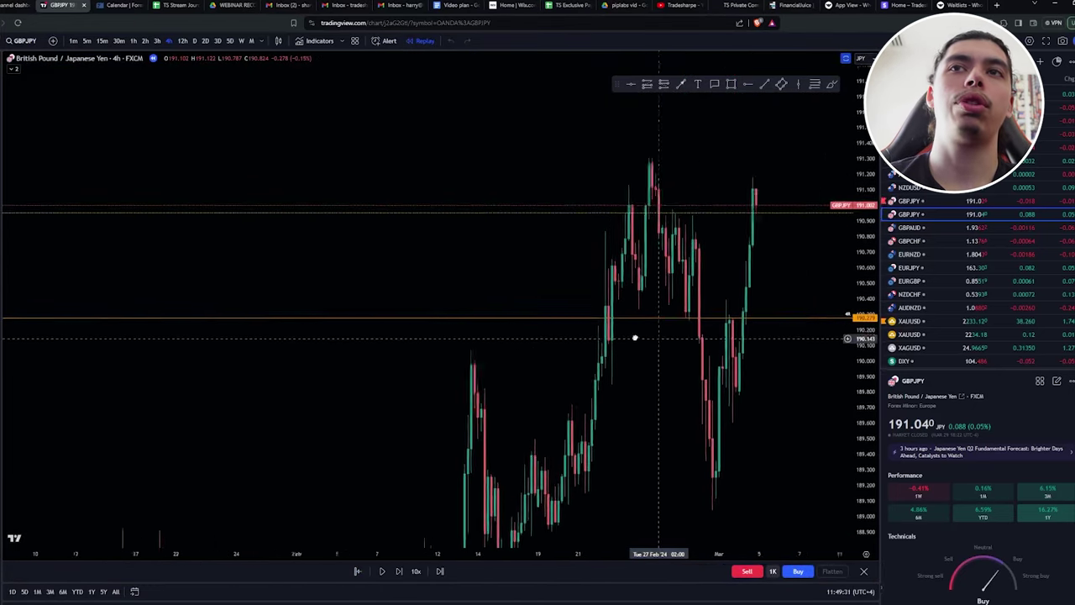
pyautogui.moveTo(633, 336); pyautogui.dragTo(347, 232)
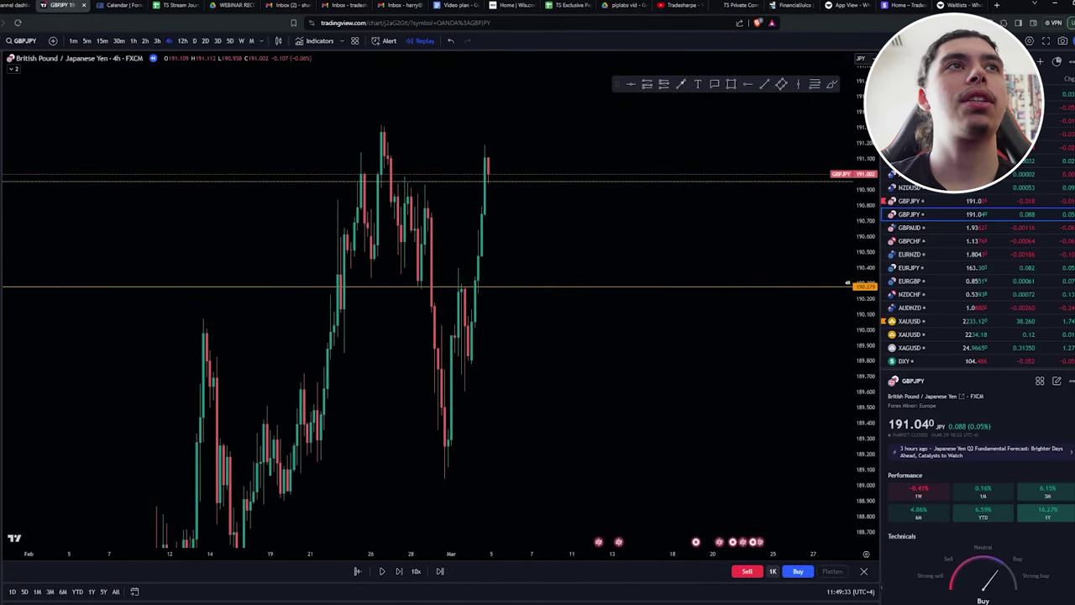
# - Add a horizontal line at 190.787, label it 4H, and measure the distance up to it from the 190.279 line
pyautogui.hotkey('alt', 'h')
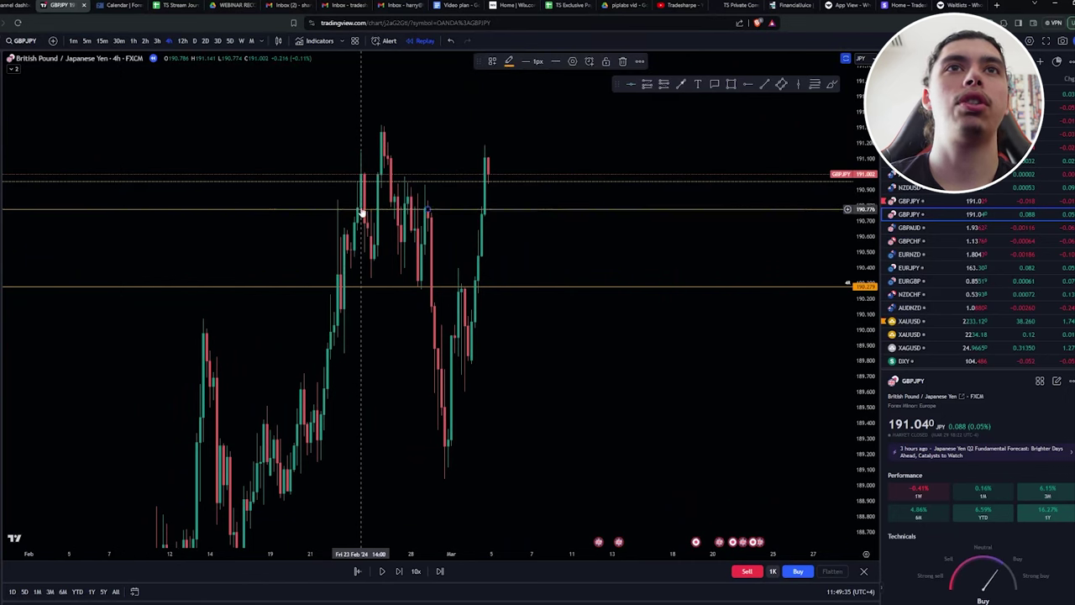
pyautogui.doubleClick(602, 209)
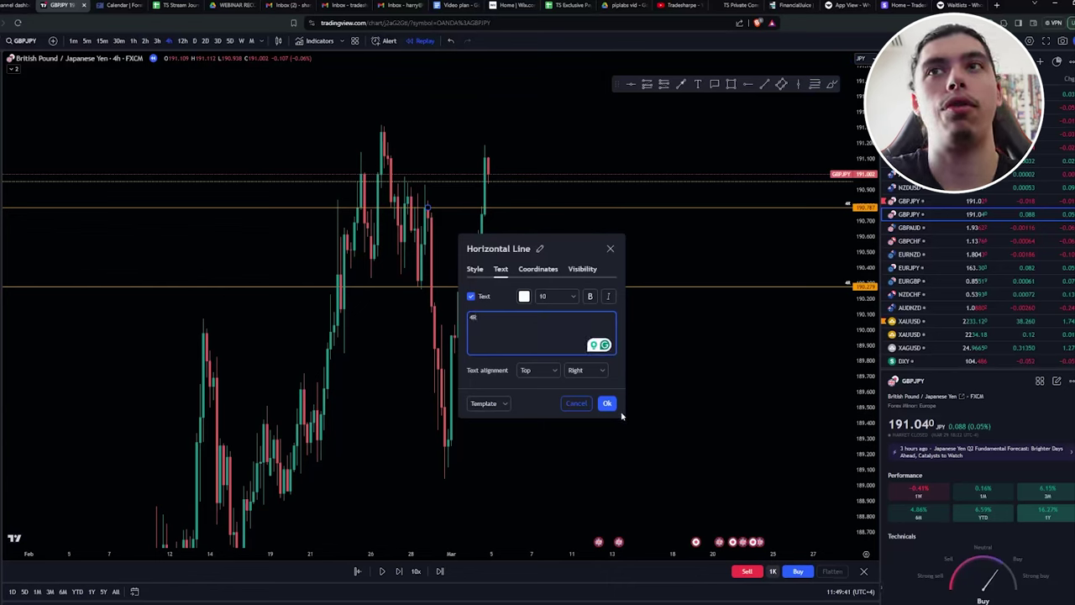
pyautogui.click(608, 403)
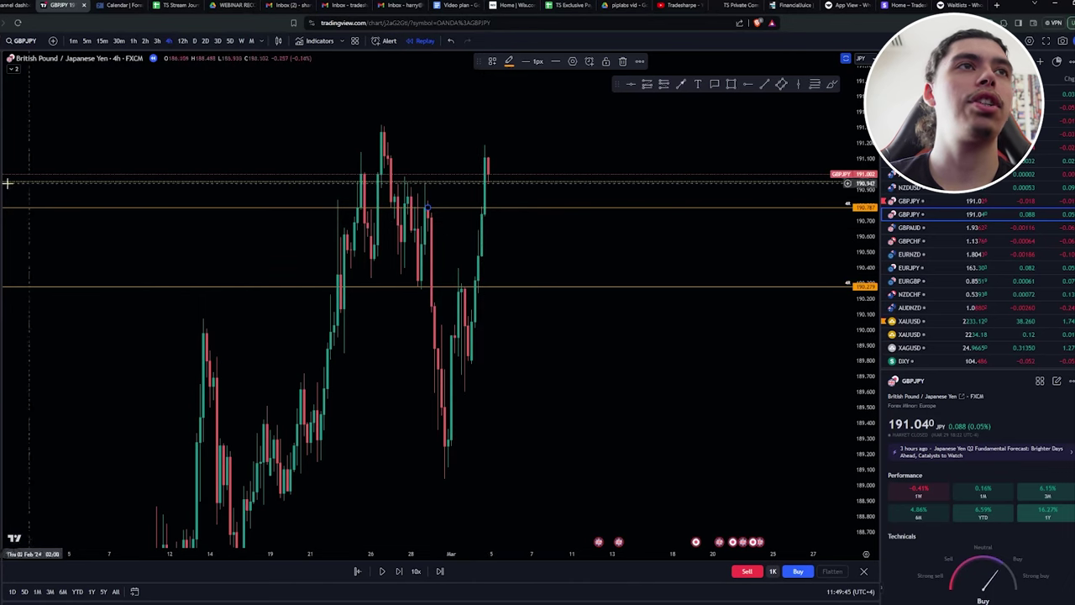
pyautogui.keyDown('shift'); pyautogui.click(453, 288); pyautogui.keyUp('shift')
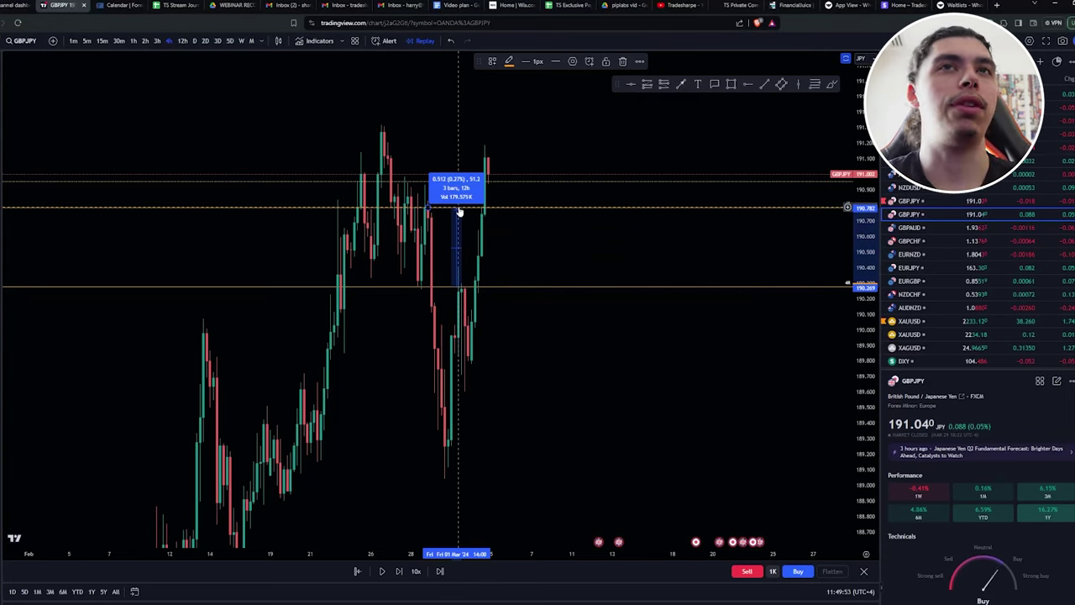
pyautogui.click(465, 210)
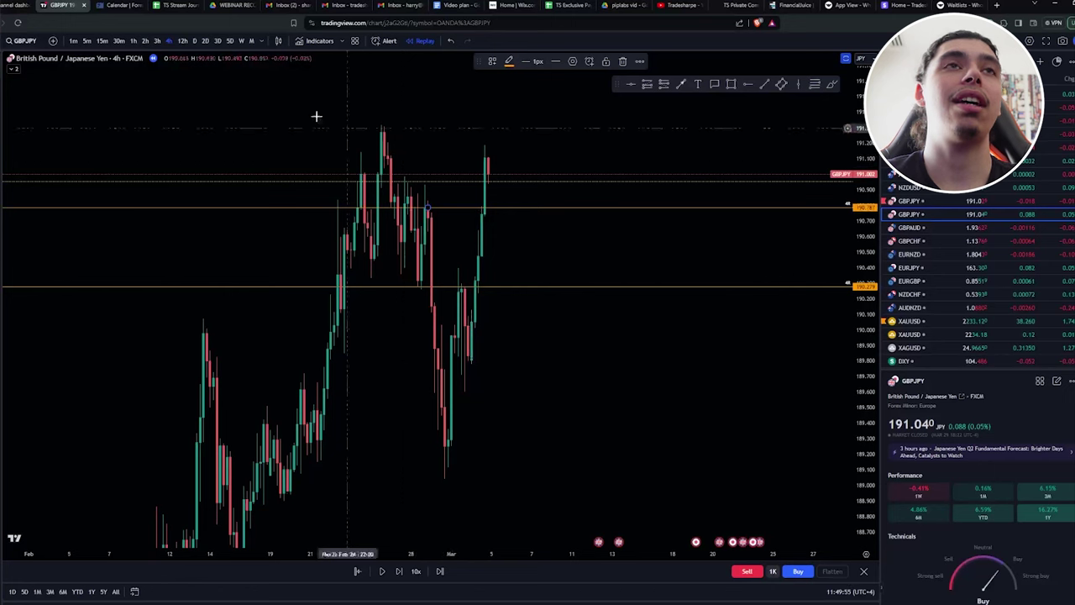
# - Switch to the daily timeframe and add a horizontal line at 191.108 near the late February candle bodies' highs
pyautogui.click(194, 41)
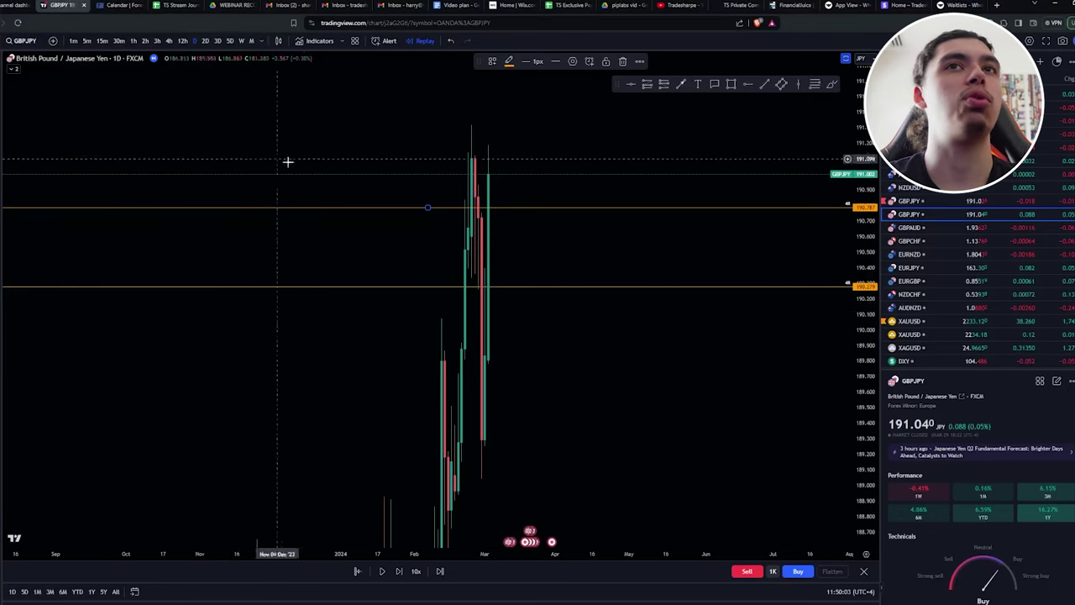
pyautogui.click(430, 157)
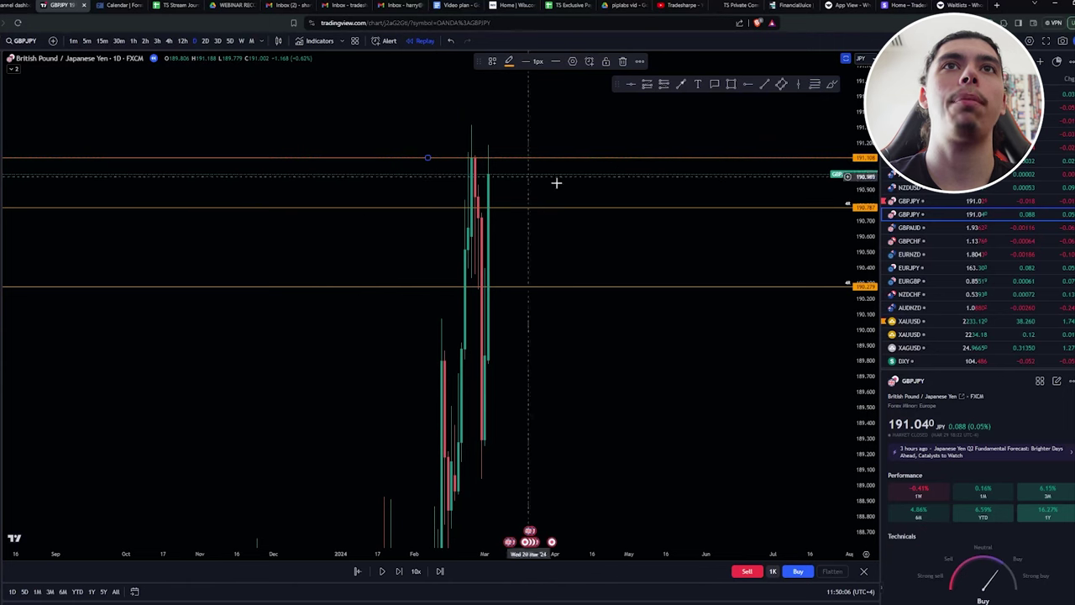
# - Label the 191.108 horizontal line DR, aligned to its top right
pyautogui.doubleClick(636, 158)
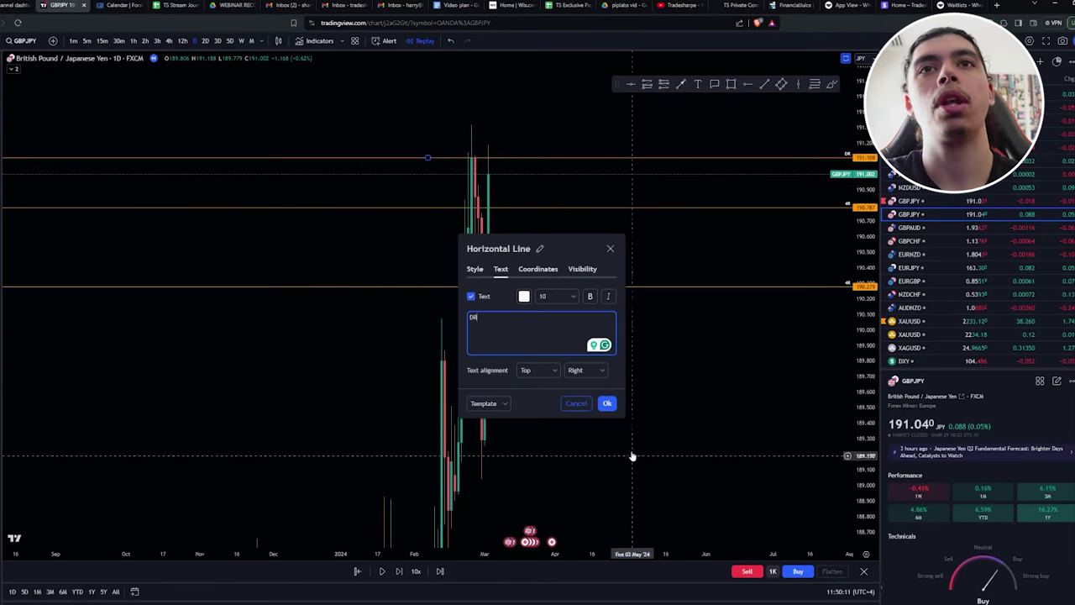
pyautogui.click(616, 403)
pyautogui.click(609, 403)
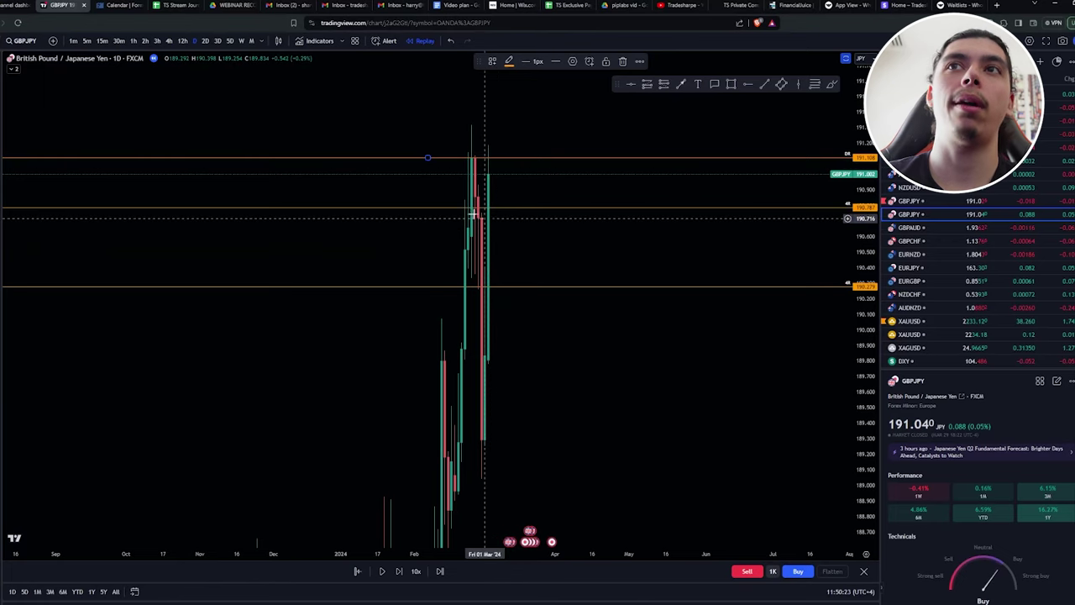
# - Switch to the 15-minute timeframe and add a horizontal line at 190.352 near the 1 March swing high
pyautogui.click(168, 41)
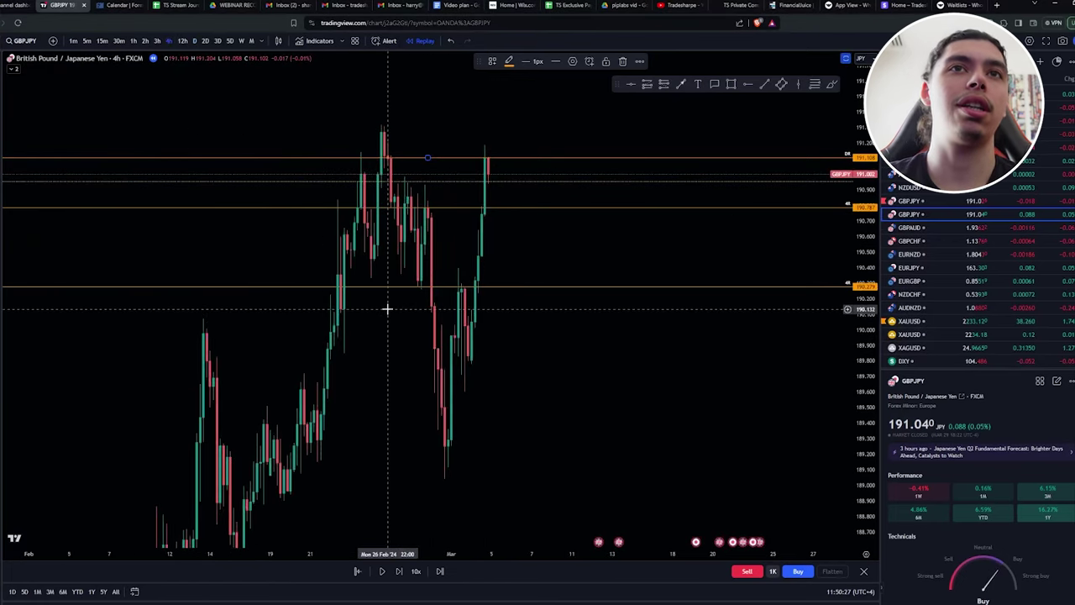
pyautogui.click(101, 44)
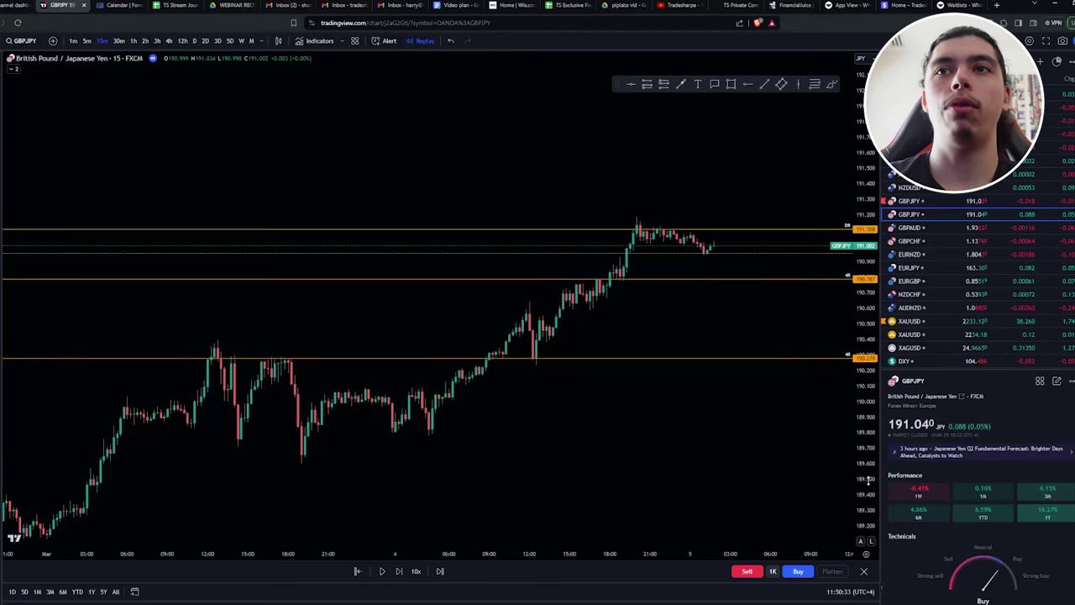
pyautogui.moveTo(865, 475); pyautogui.dragTo(865, 394)
pyautogui.moveTo(684, 282); pyautogui.dragTo(719, 252)
pyautogui.scroll(-3, 523, 294)
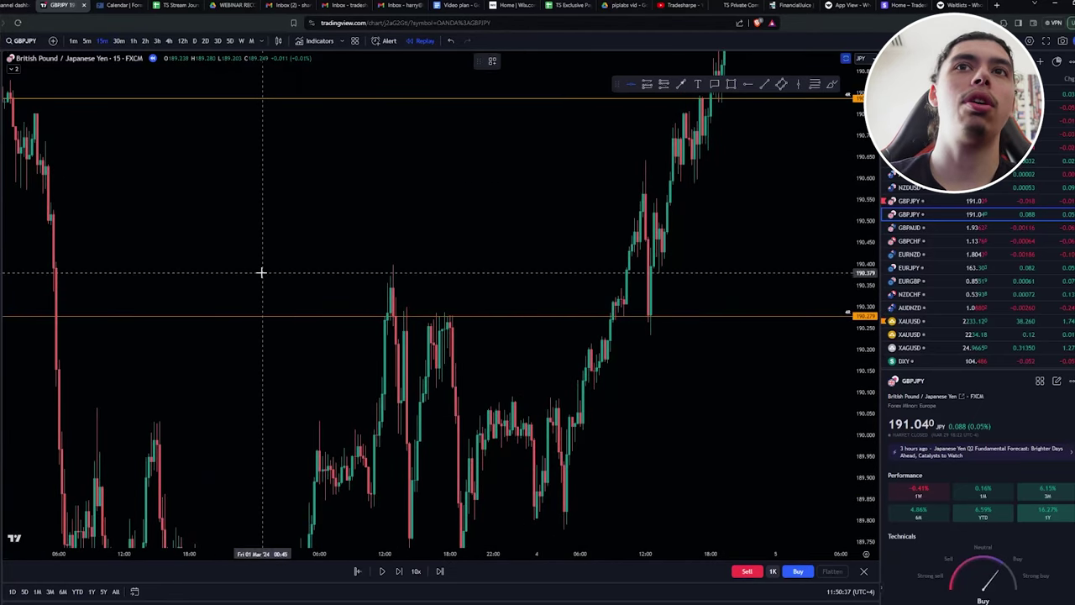
pyautogui.hotkey('alt', 'h')
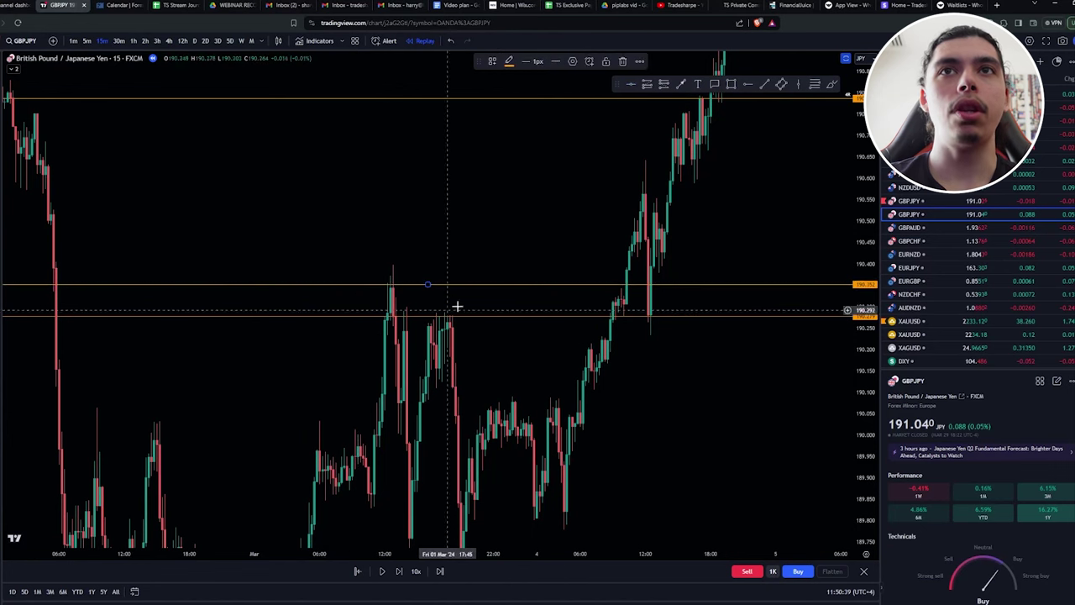
# - Examine the 4 March price action around the 190.279 and 190.352 lines and up to the higher levels
pyautogui.moveTo(604, 276); pyautogui.dragTo(537, 264)
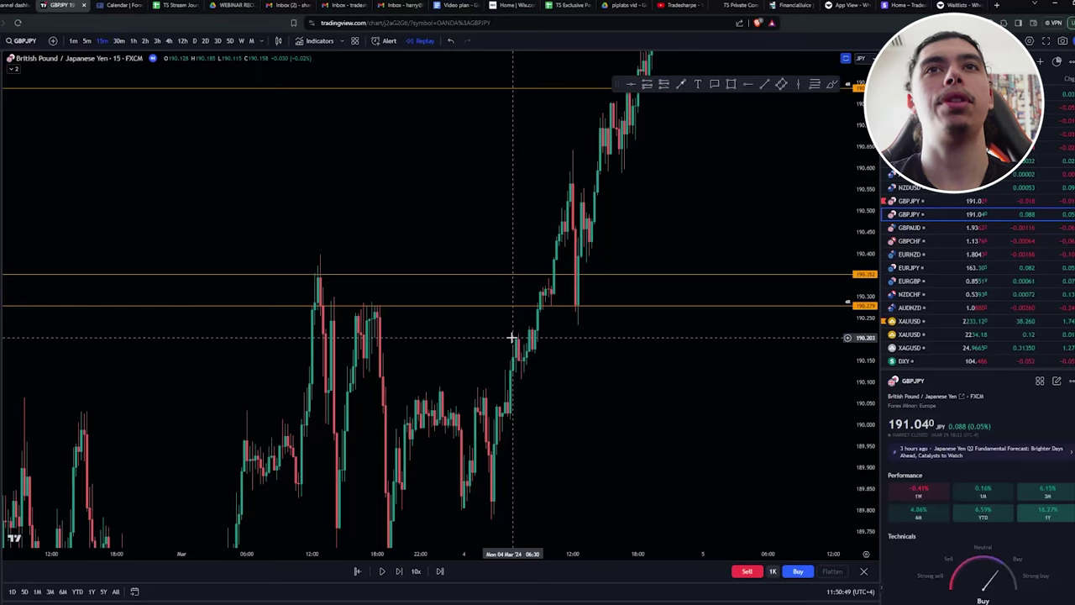
pyautogui.hotkey('shift', 'Right')
pyautogui.hotkey('shift', 'Right')
pyautogui.hotkey('shift', 'Right')
pyautogui.hotkey('shift', 'Right')
pyautogui.hotkey('shift', 'Right')
pyautogui.hotkey('shift', 'Right')
pyautogui.hotkey('shift', 'Right')
pyautogui.hotkey('shift', 'Right')
pyautogui.hotkey('shift', 'Right')
pyautogui.hotkey('shift', 'Right')
pyautogui.hotkey('shift', 'Right')
pyautogui.hotkey('shift', 'Right')
pyautogui.hotkey('shift', 'Right')
pyautogui.hotkey('shift', 'Right')
pyautogui.hotkey('shift', 'Right')
pyautogui.hotkey('shift', 'Right')
pyautogui.hotkey('shift', 'Right')
pyautogui.hotkey('shift', 'Right')
pyautogui.hotkey('shift', 'Right')
pyautogui.hotkey('shift', 'Right')
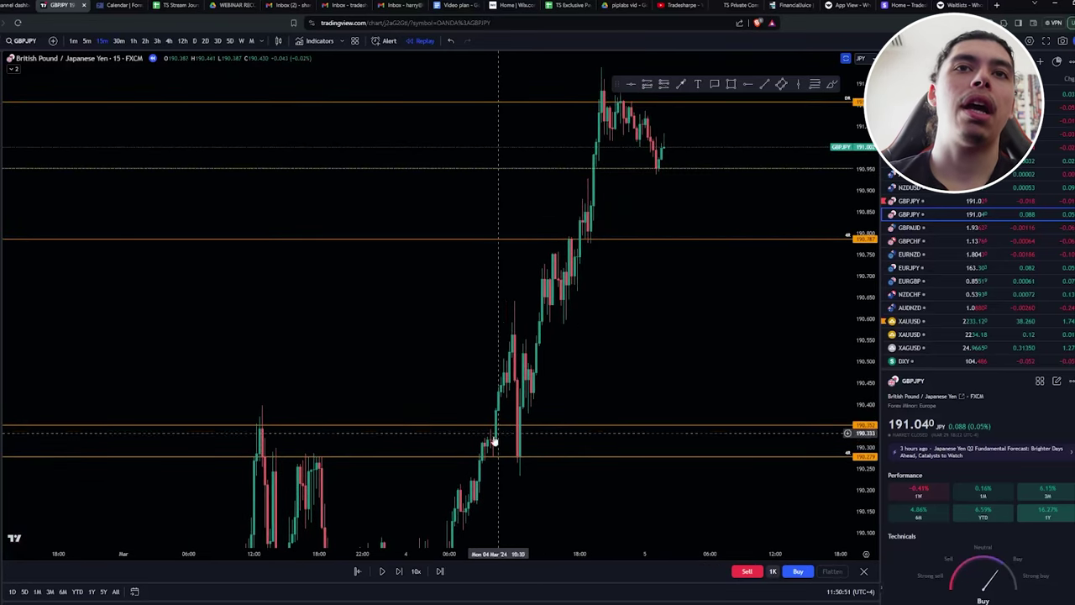
pyautogui.moveTo(491, 415); pyautogui.dragTo(516, 339)
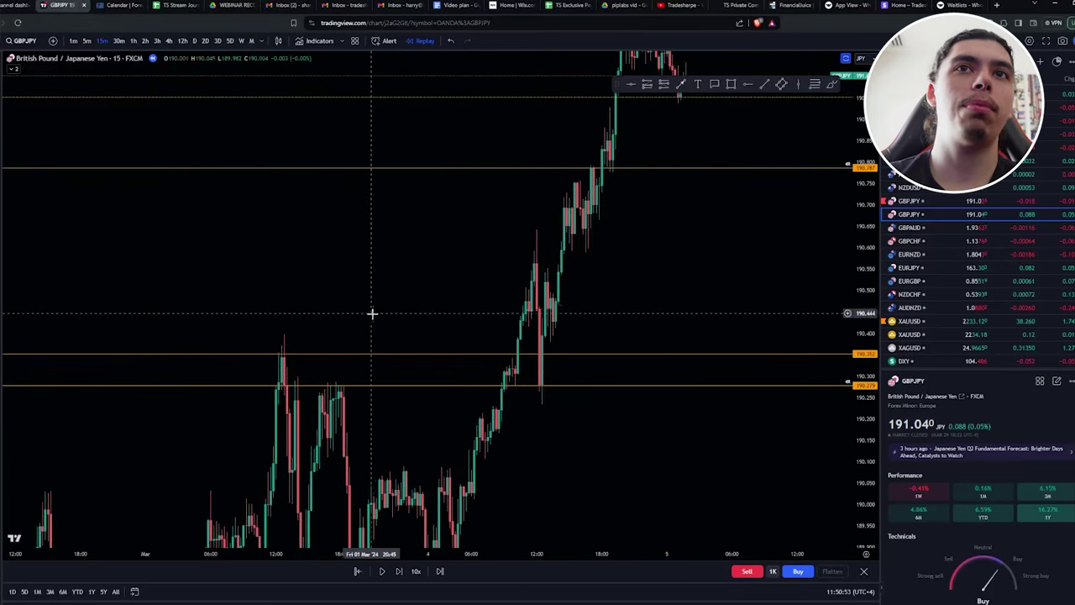
pyautogui.scroll(-2, 319, 307)
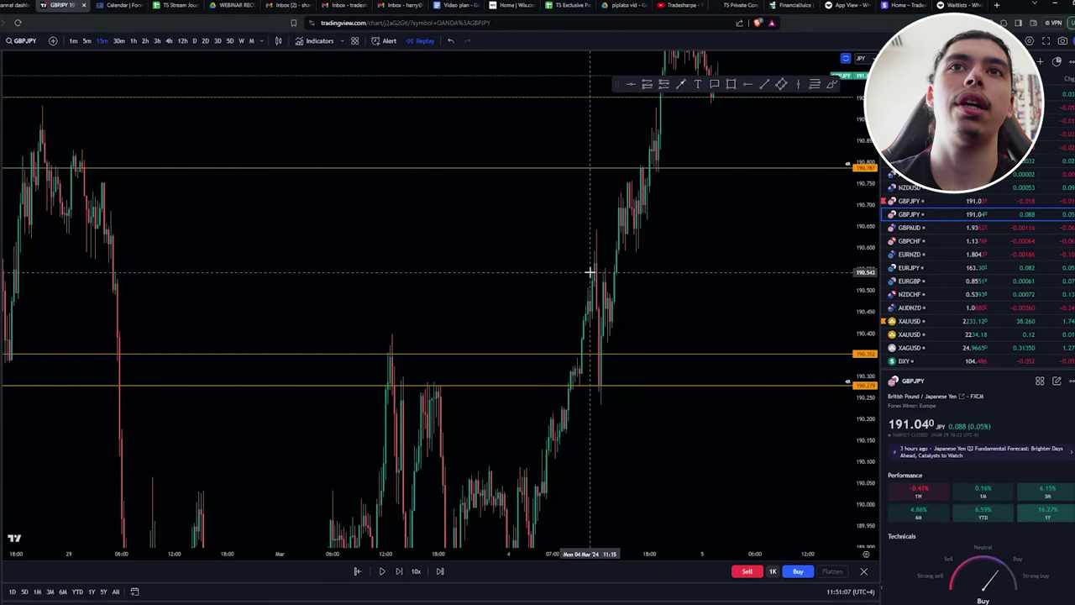
# - Measure the 4 March price range from 190.396 down to 190.250 across the two lower lines, and clear the measurement
pyautogui.keyDown('shift'); pyautogui.click(571, 336); pyautogui.keyUp('shift')
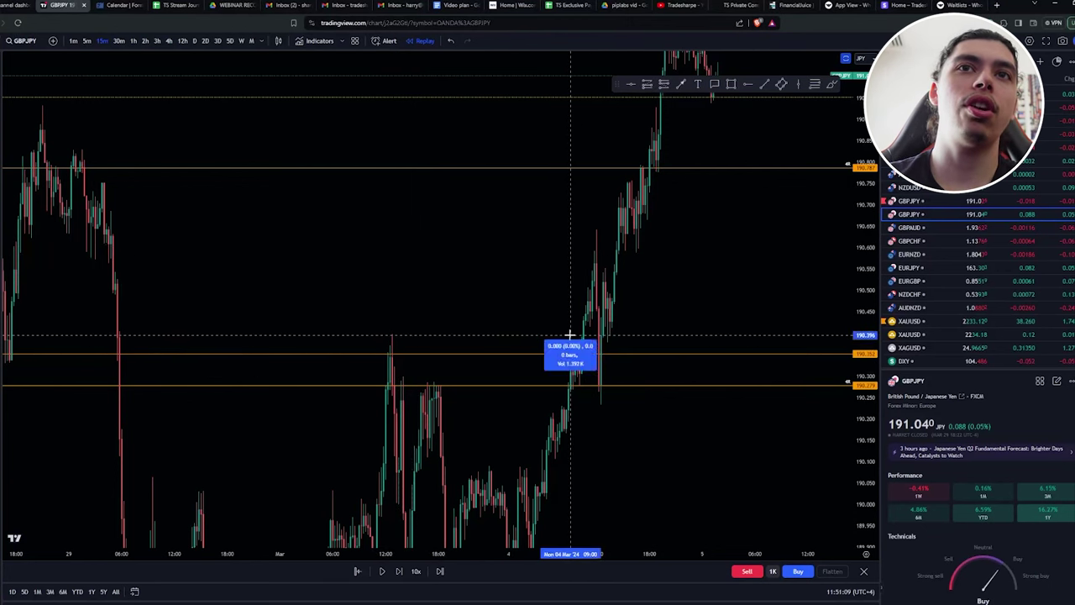
pyautogui.click(596, 401)
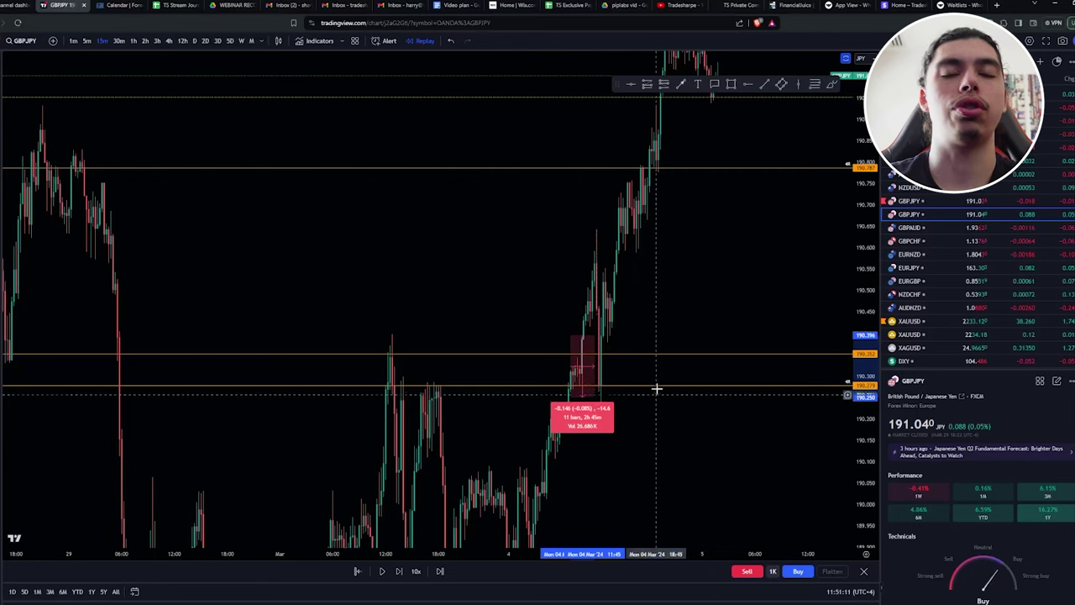
pyautogui.click(653, 335)
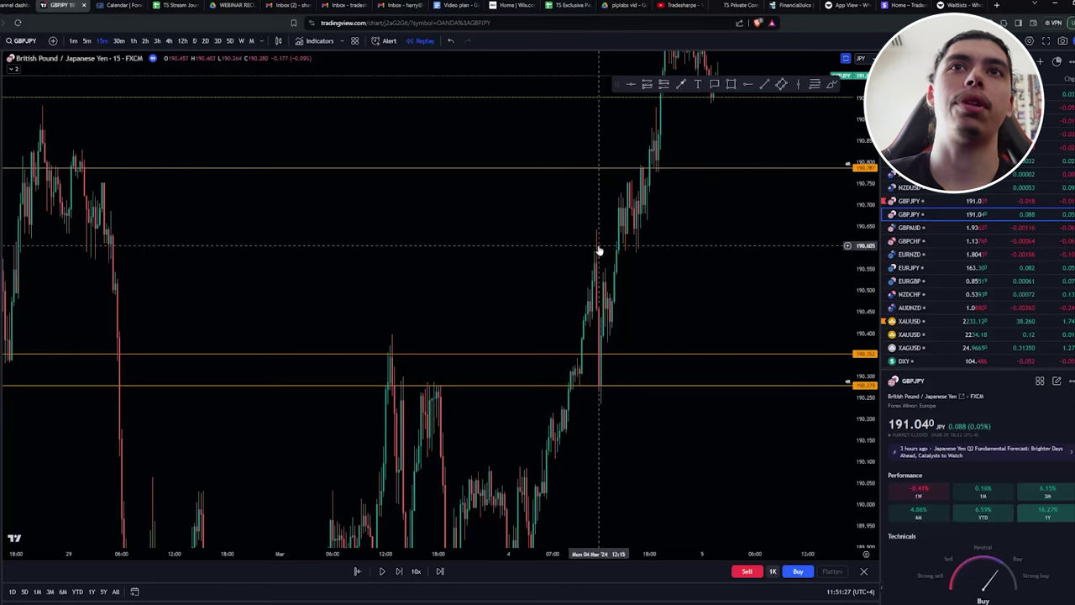
# - Place a long position with entry 190.626 and stop 190.506, and extend its target to 191.103 just below the DR line
pyautogui.hscroll(3, 439, 255)
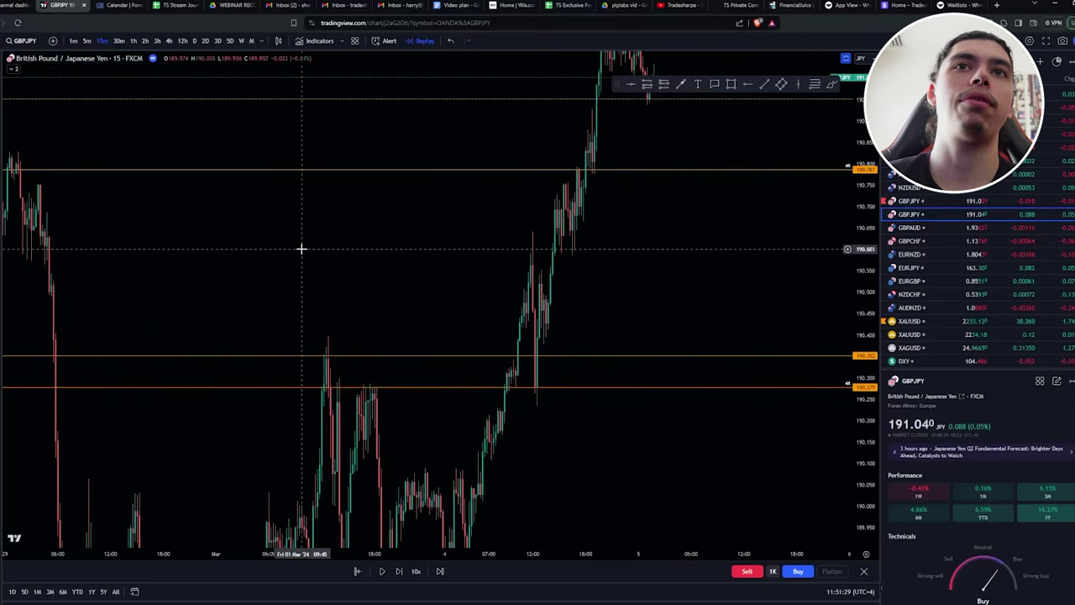
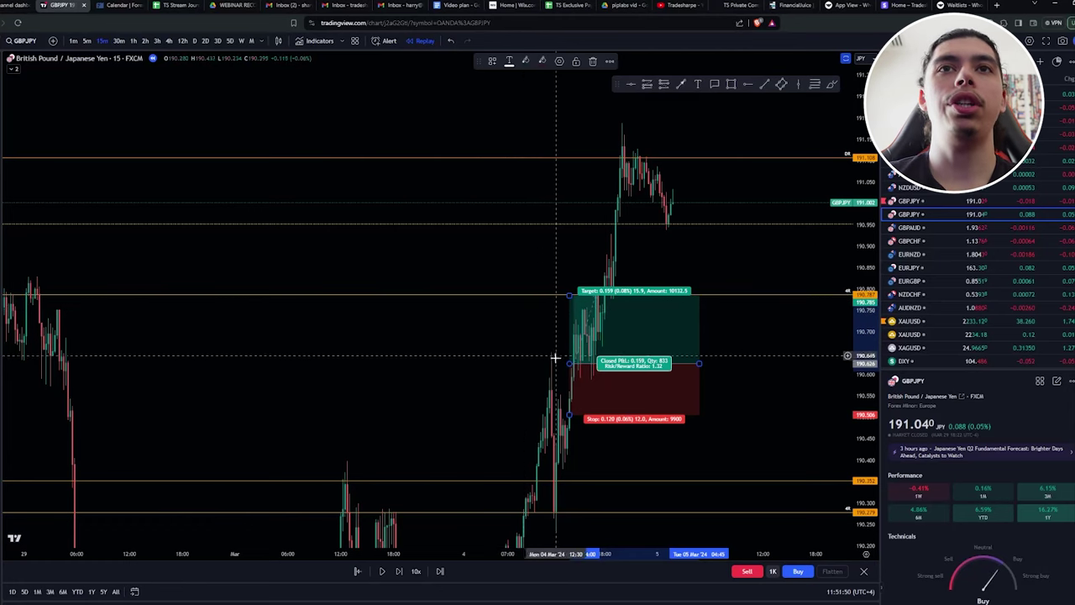
pyautogui.moveTo(555, 355); pyautogui.dragTo(556, 290)
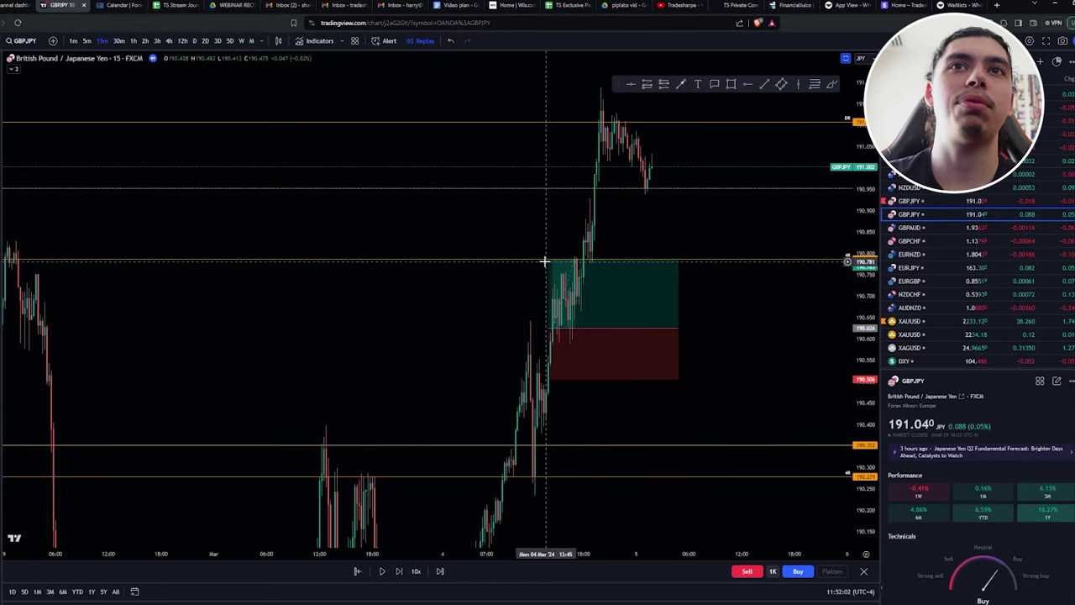
pyautogui.moveTo(534, 261); pyautogui.dragTo(535, 115)
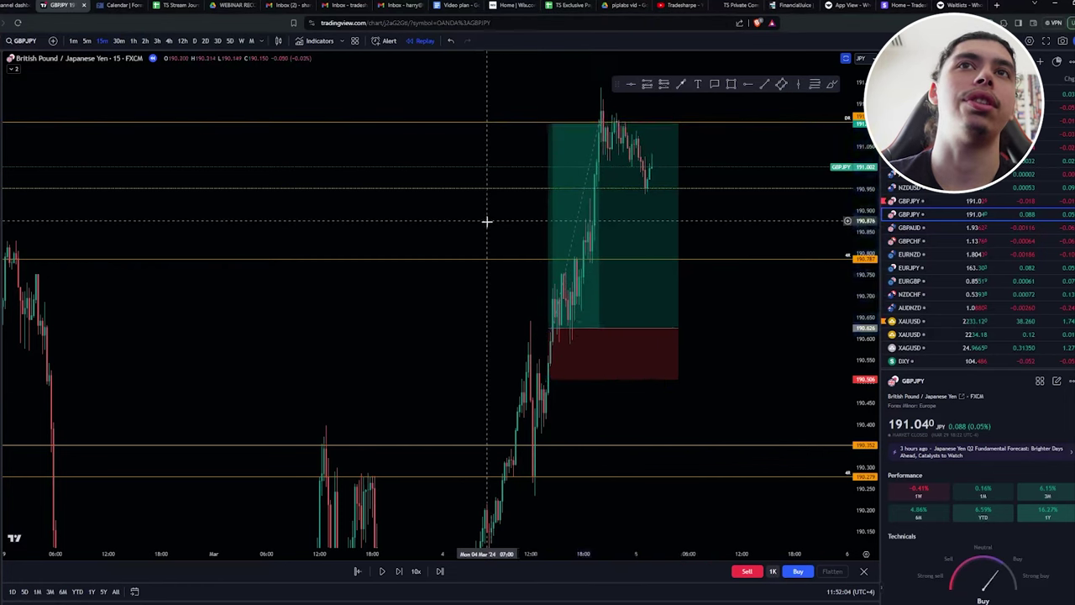
# - Move the long position to an entry at 190.405 on 4 March and lower its target to 190.554
pyautogui.moveTo(487, 220); pyautogui.dragTo(456, 224)
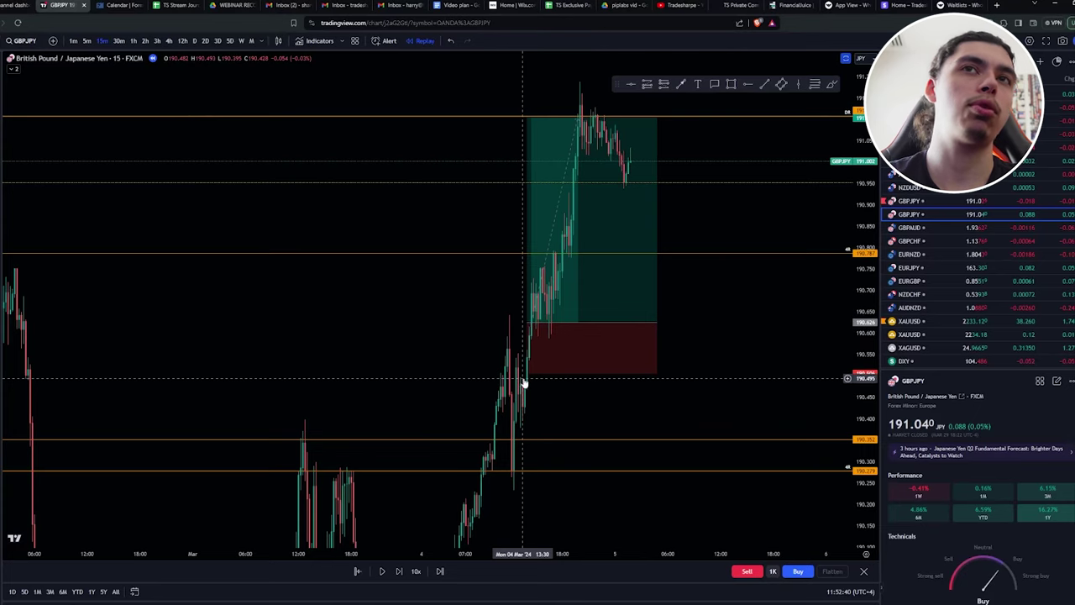
pyautogui.moveTo(489, 326); pyautogui.dragTo(449, 314)
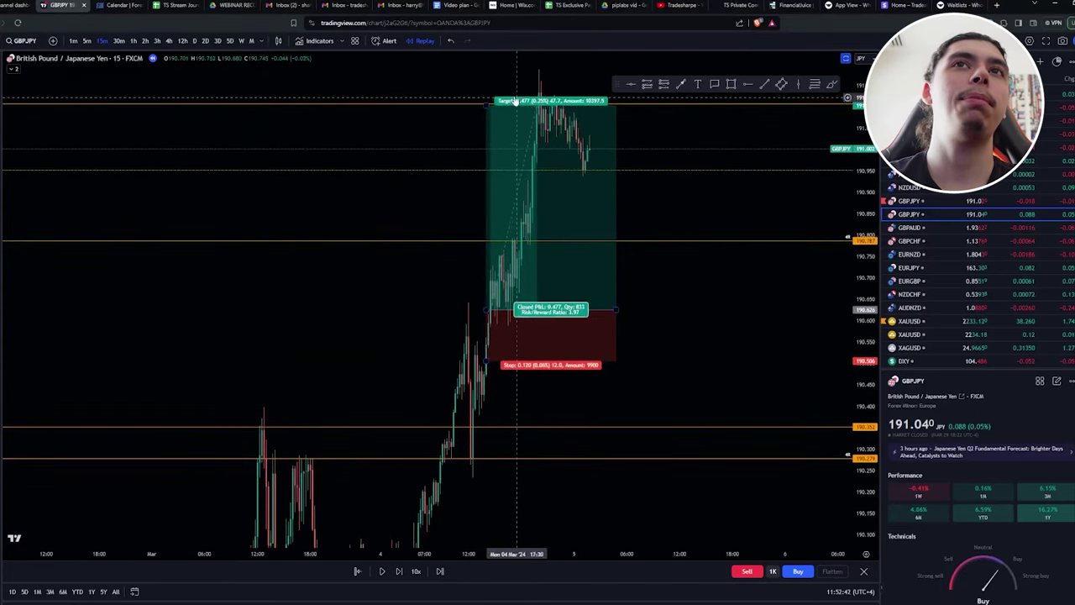
pyautogui.moveTo(432, 428); pyautogui.dragTo(453, 383)
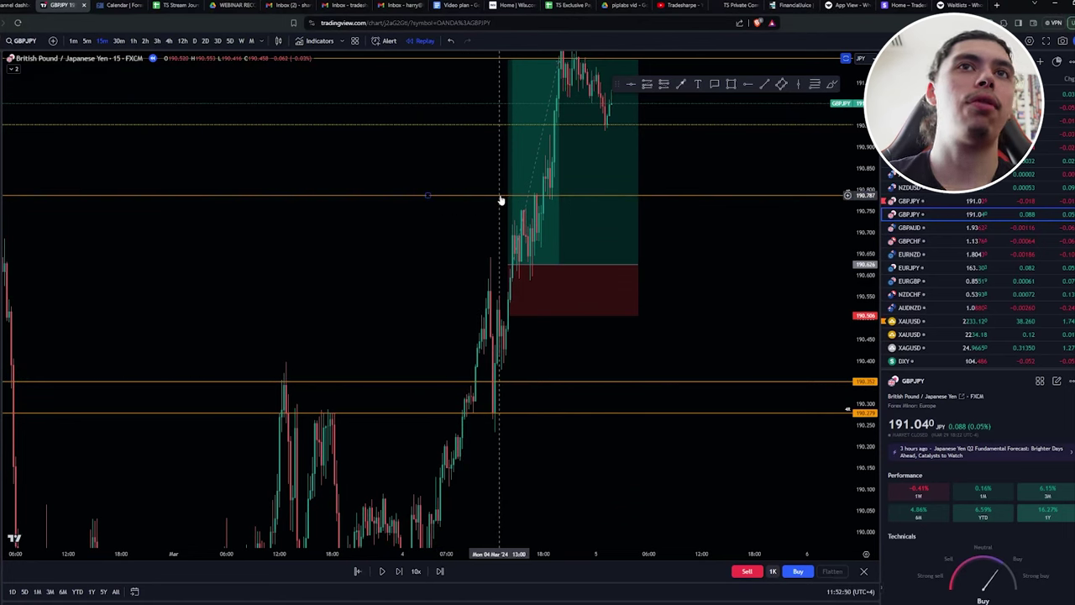
pyautogui.moveTo(499, 200); pyautogui.dragTo(509, 285)
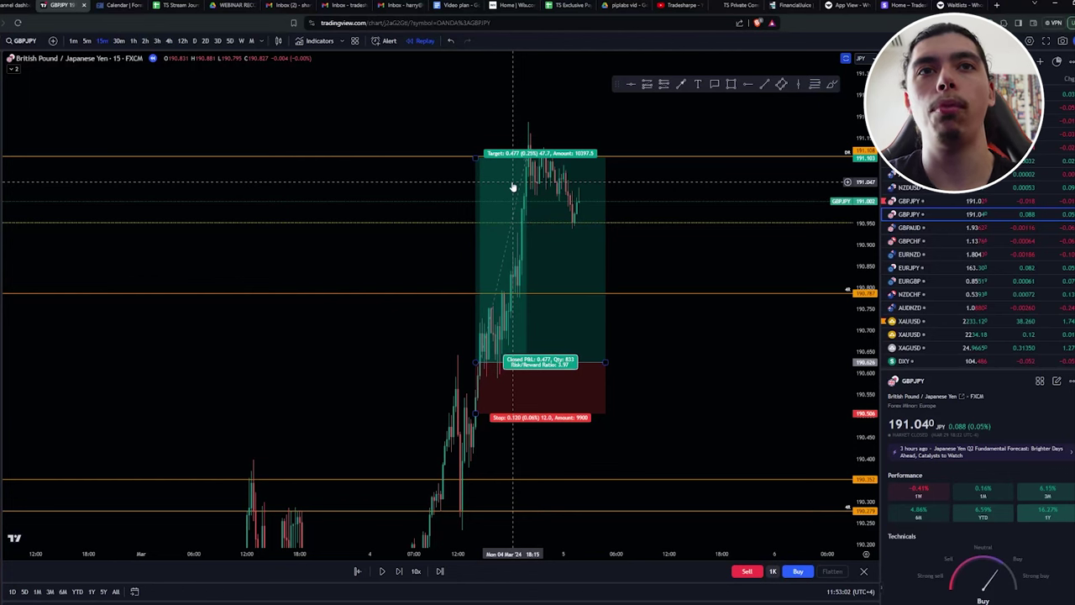
pyautogui.moveTo(578, 404); pyautogui.dragTo(616, 211)
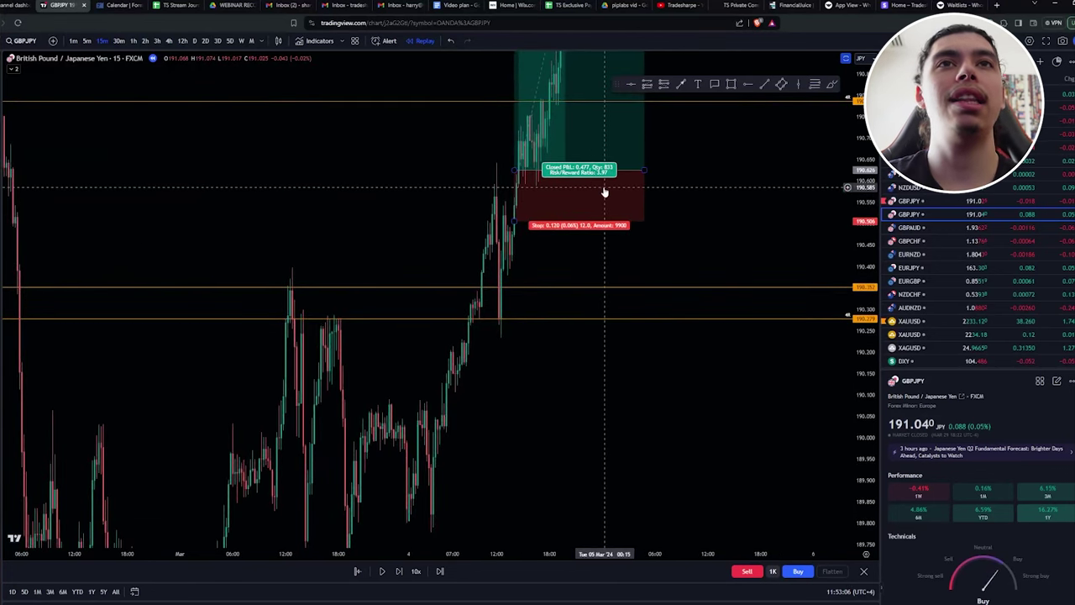
pyautogui.moveTo(547, 129); pyautogui.dragTo(514, 218)
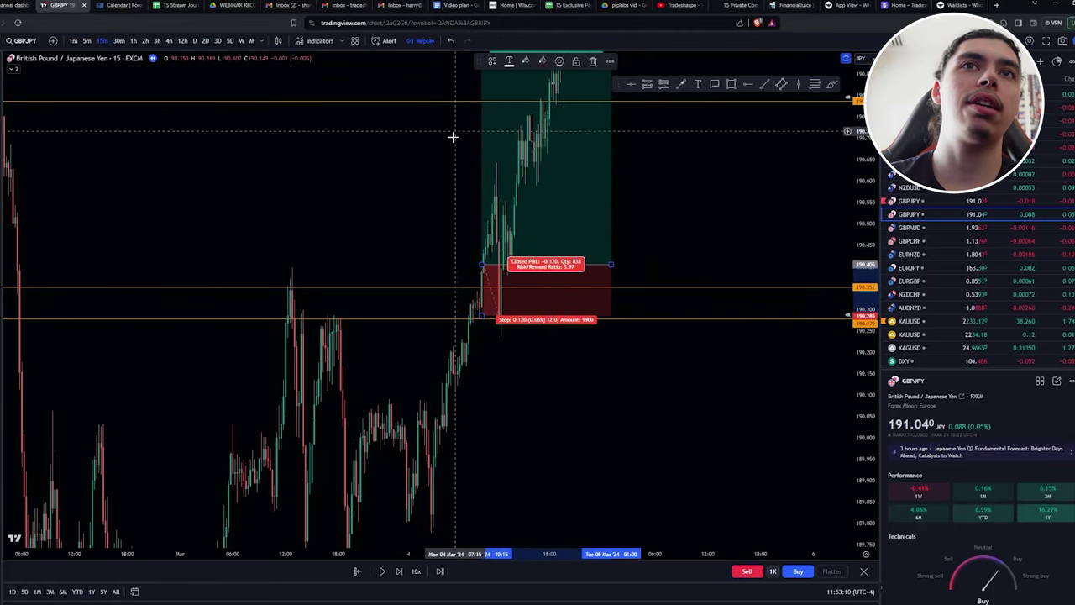
pyautogui.moveTo(452, 137); pyautogui.dragTo(569, 211)
pyautogui.moveTo(583, 149); pyautogui.dragTo(372, 293)
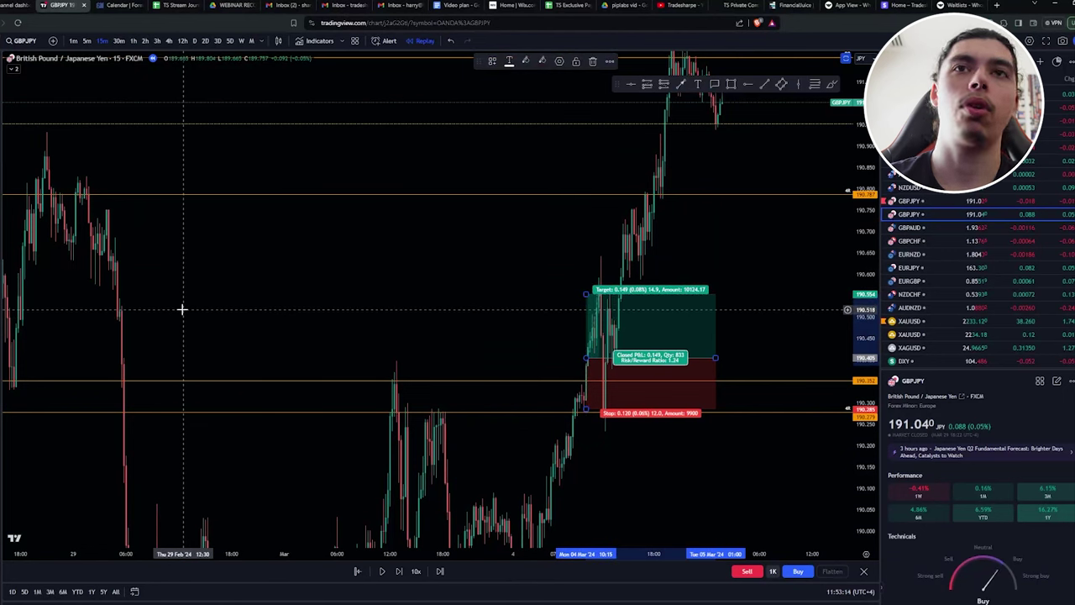
# - Move the long position up to an entry at 190.621 and set its target to 190.751
pyautogui.moveTo(620, 354); pyautogui.dragTo(635, 264)
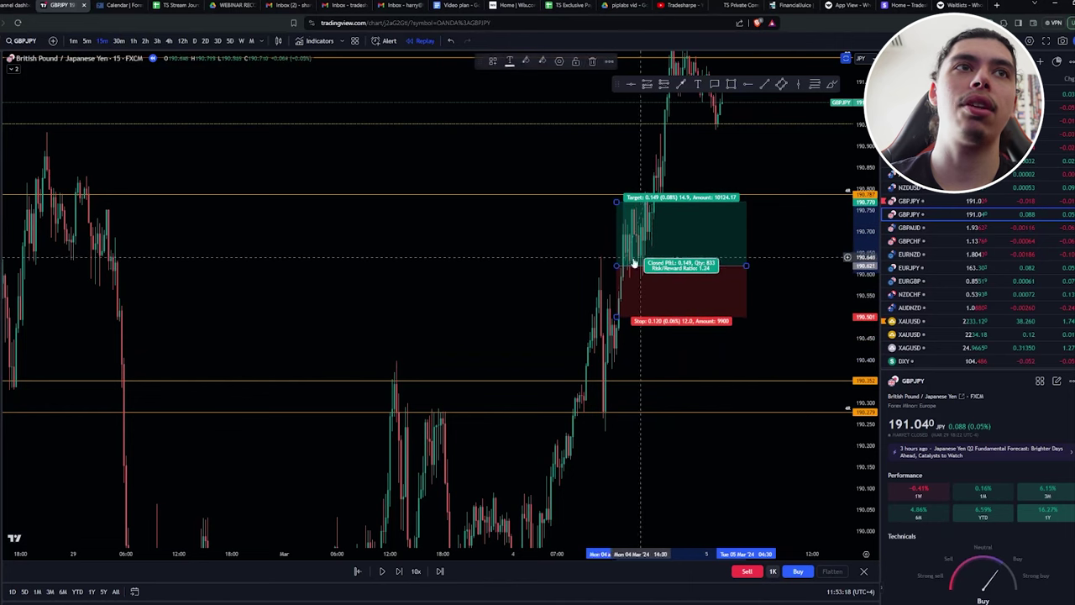
pyautogui.click(356, 248)
pyautogui.moveTo(637, 202); pyautogui.dragTo(608, 208)
# - Try lowering the 190.787 4H line to 190.753, and undo the move
pyautogui.moveTo(407, 197); pyautogui.dragTo(404, 210)
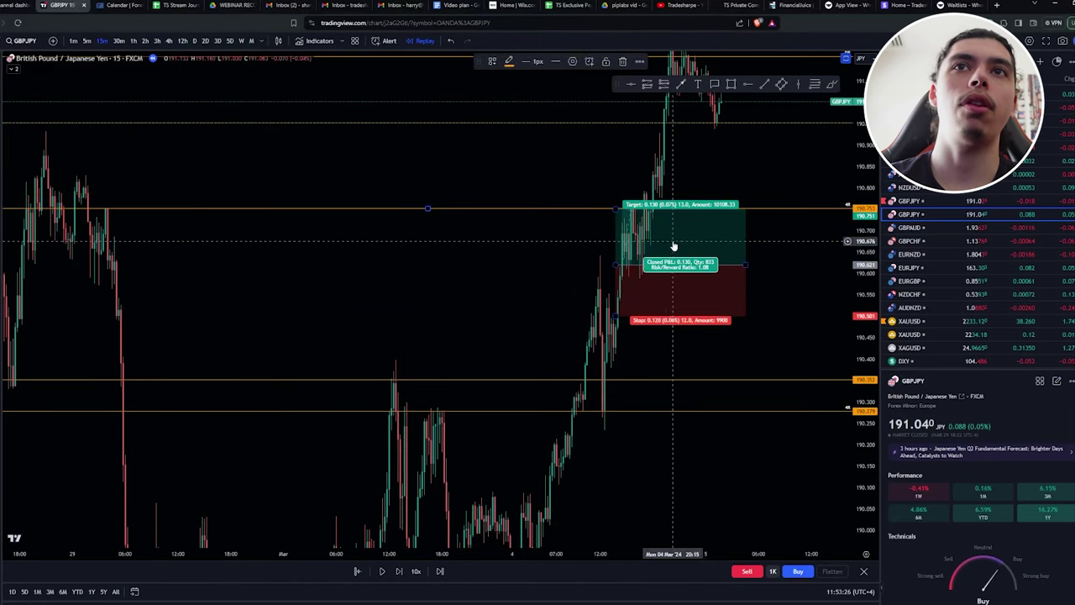
pyautogui.hotkey('ctrl', 'z')
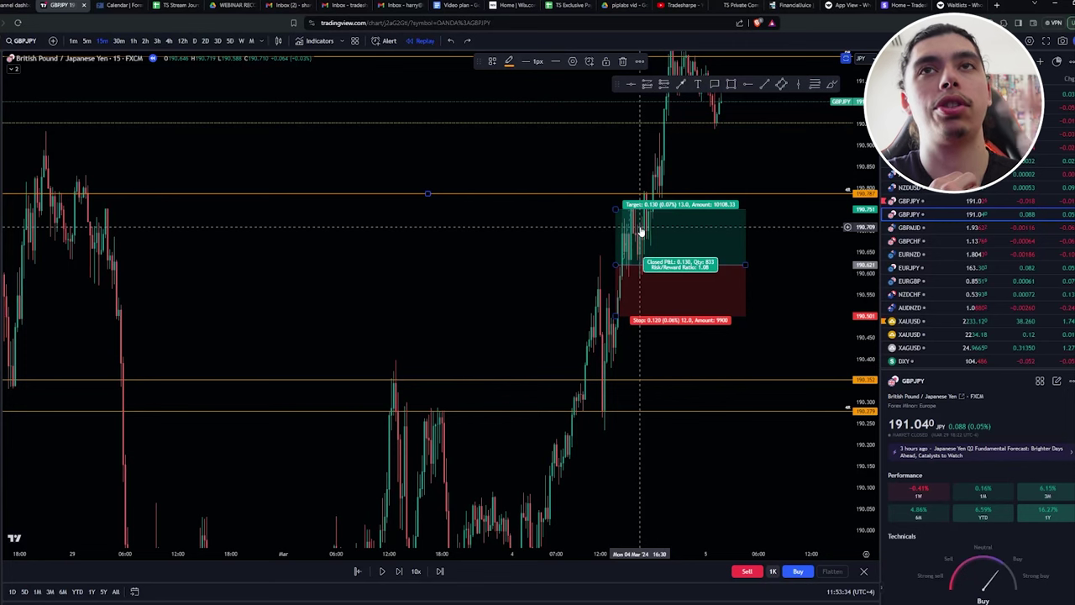
# - Move the long position to an entry at 190.883 with stop 190.763, and raise its target to the 191.108 DR line
pyautogui.moveTo(668, 252); pyautogui.dragTo(690, 201)
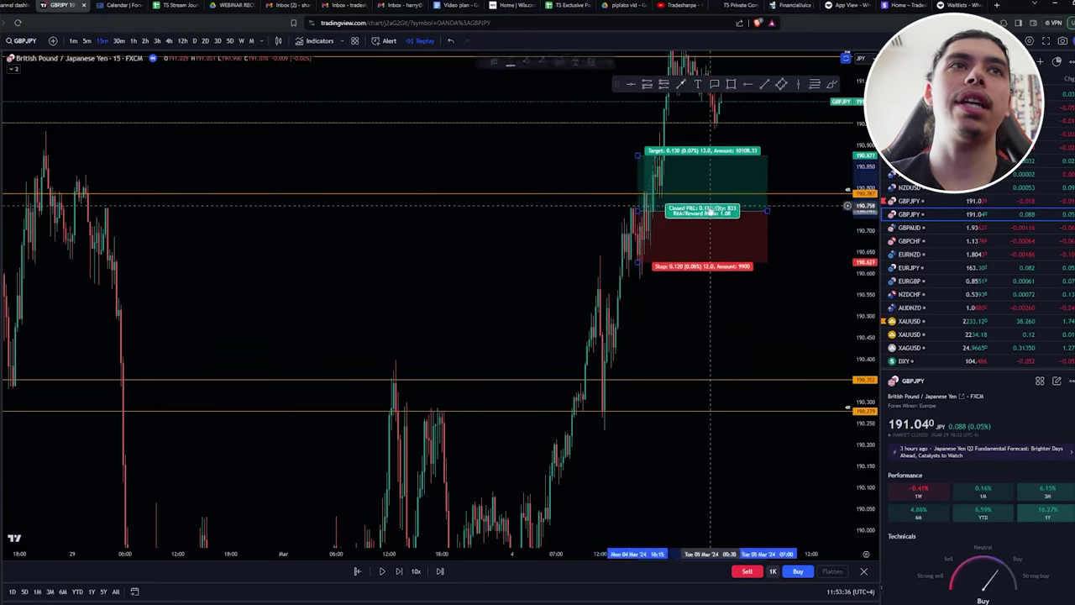
pyautogui.moveTo(701, 282); pyautogui.dragTo(643, 429)
pyautogui.moveTo(647, 361); pyautogui.dragTo(656, 308)
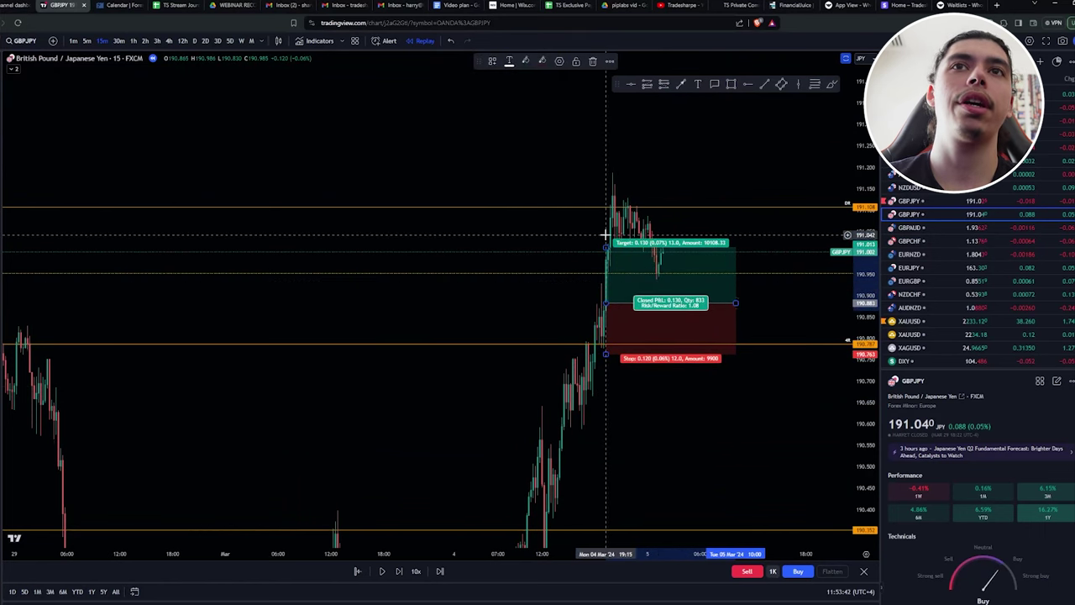
pyautogui.moveTo(606, 247); pyautogui.dragTo(594, 204)
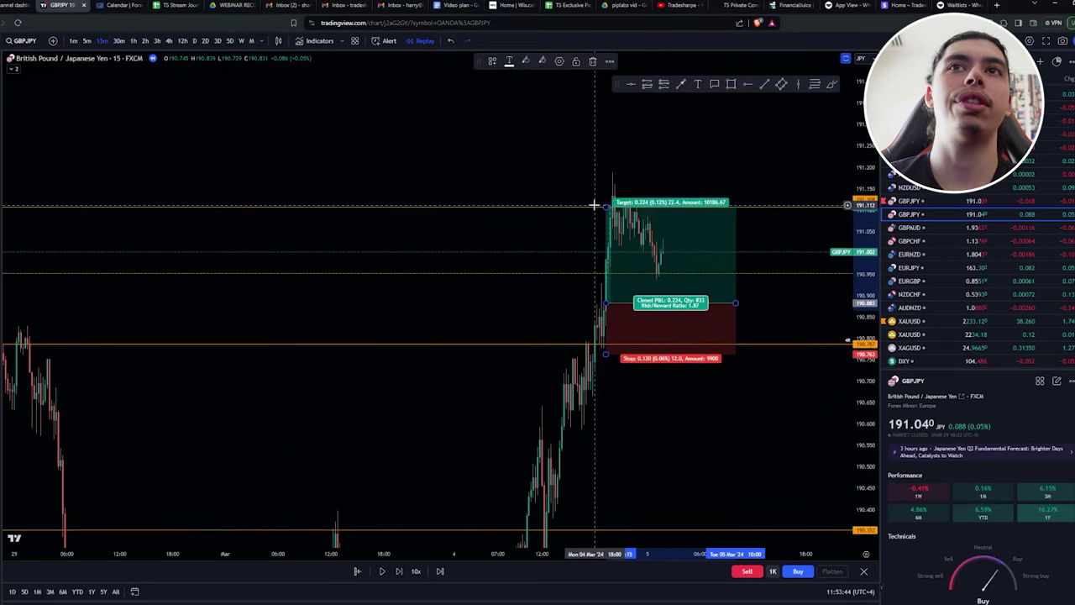